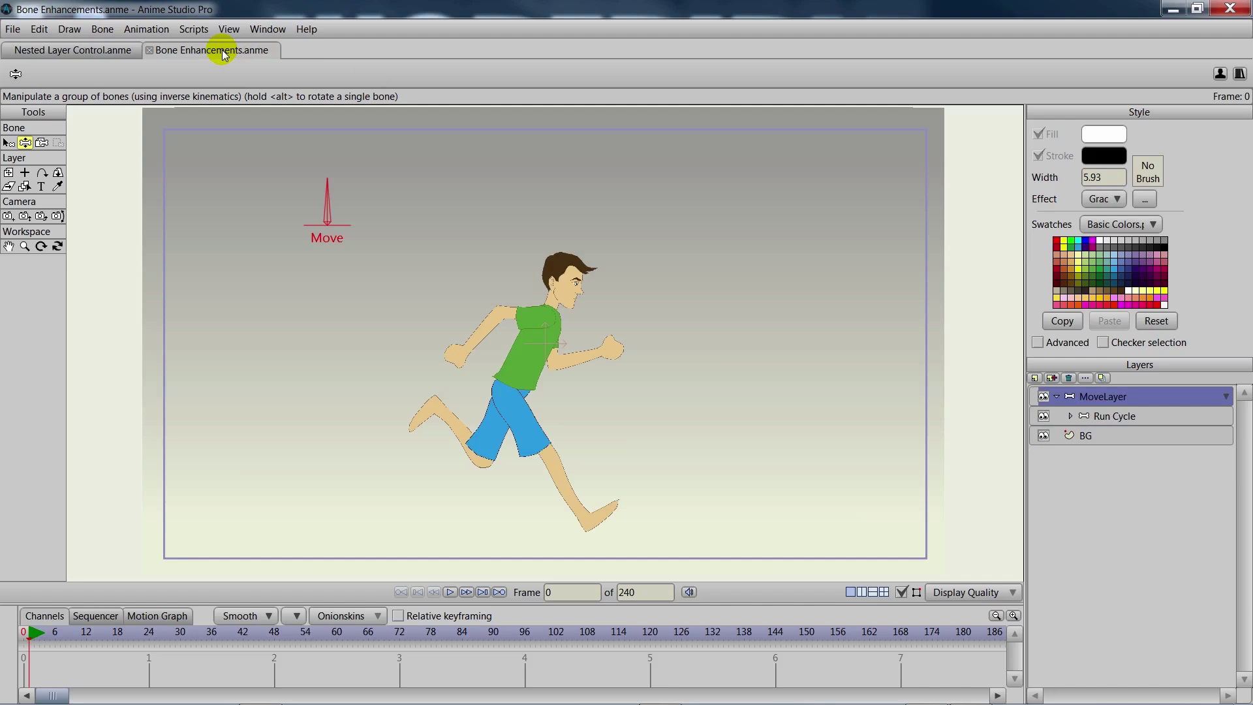
- Play the Run Cycle layer's animation to preview the running motion, stop it and return to frame 0
{"action": "key", "text": "ctrl+Right"}
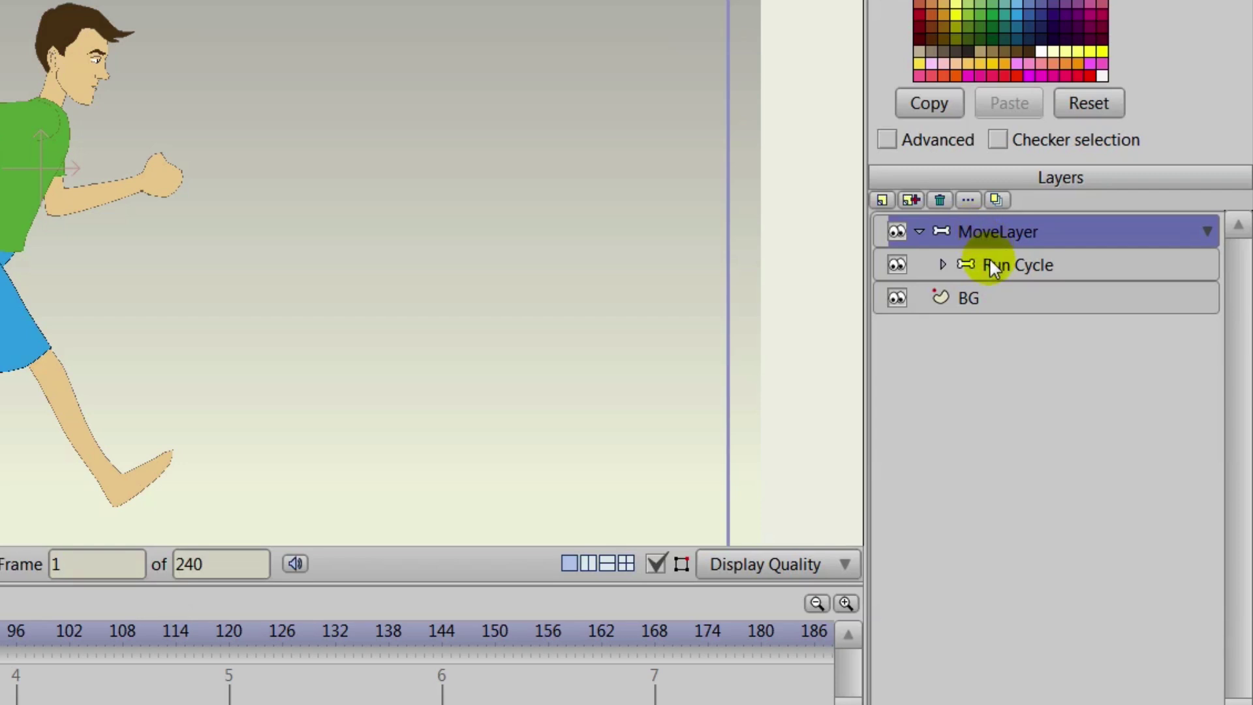
{"action": "left_click", "coordinate": [989, 267]}
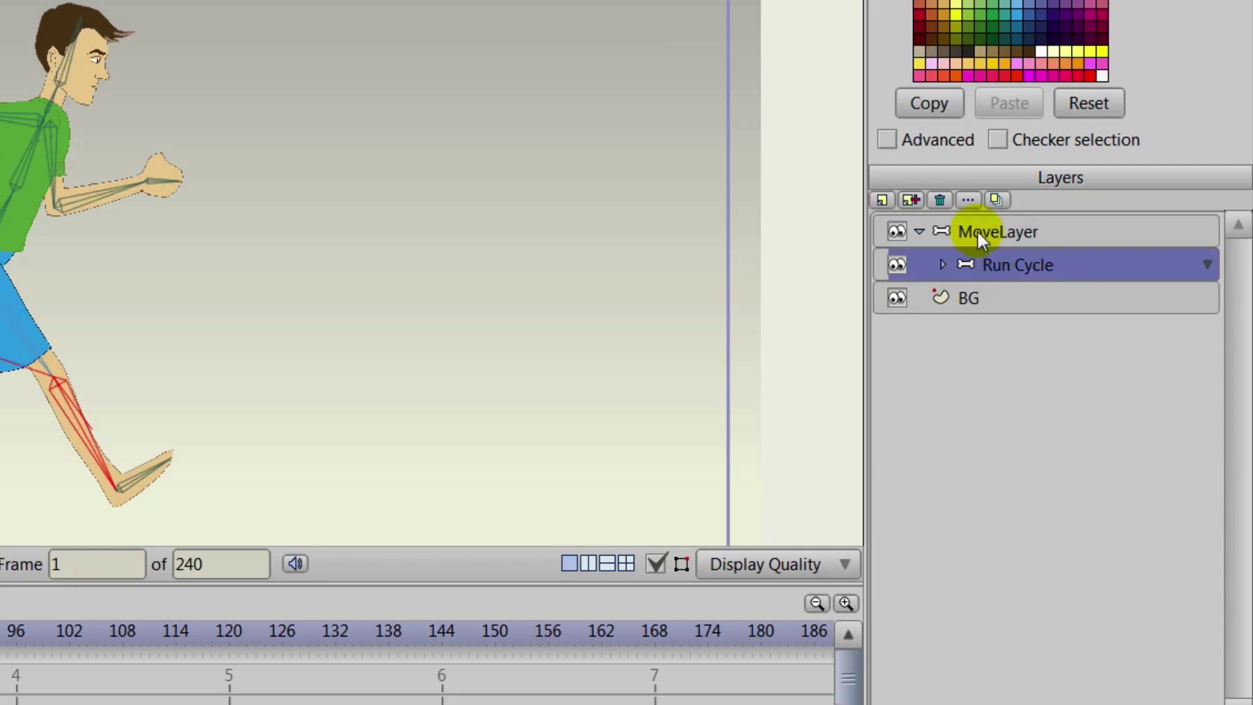
{"action": "left_click", "coordinate": [938, 222]}
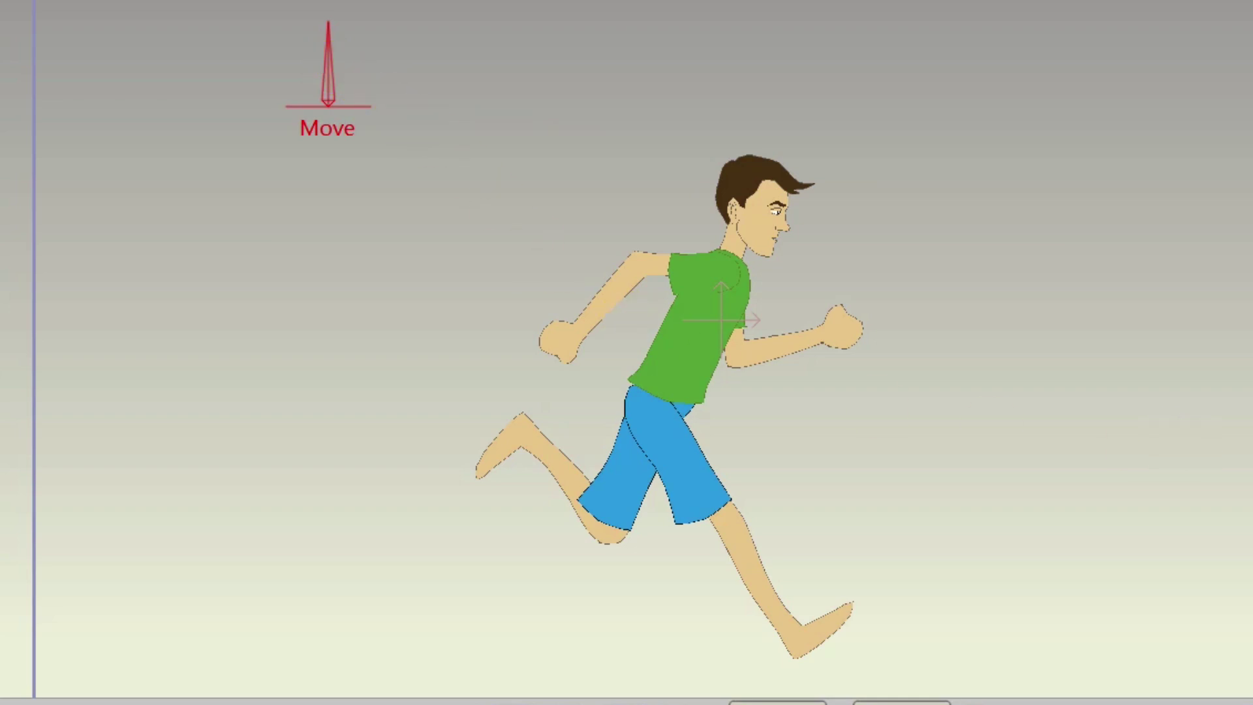
{"action": "left_click", "coordinate": [1247, 357]}
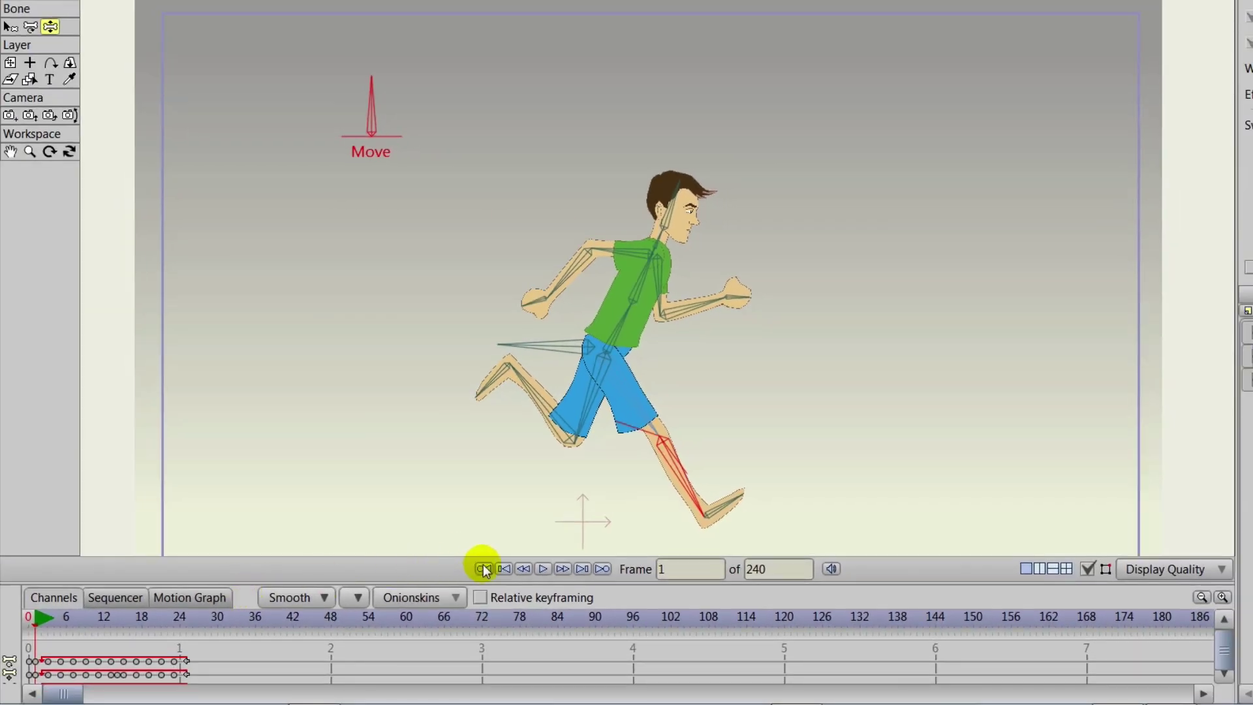
{"action": "left_click", "coordinate": [542, 569]}
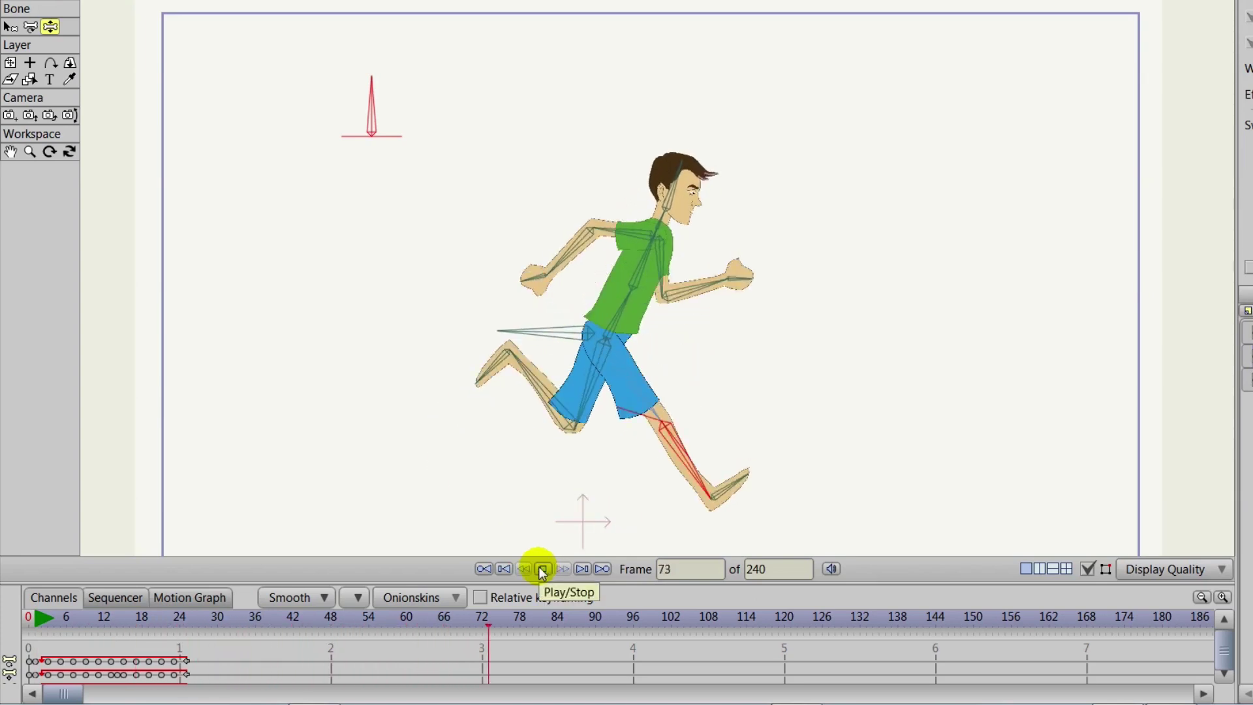
{"action": "left_click", "coordinate": [542, 569]}
{"action": "left_click", "coordinate": [483, 569]}
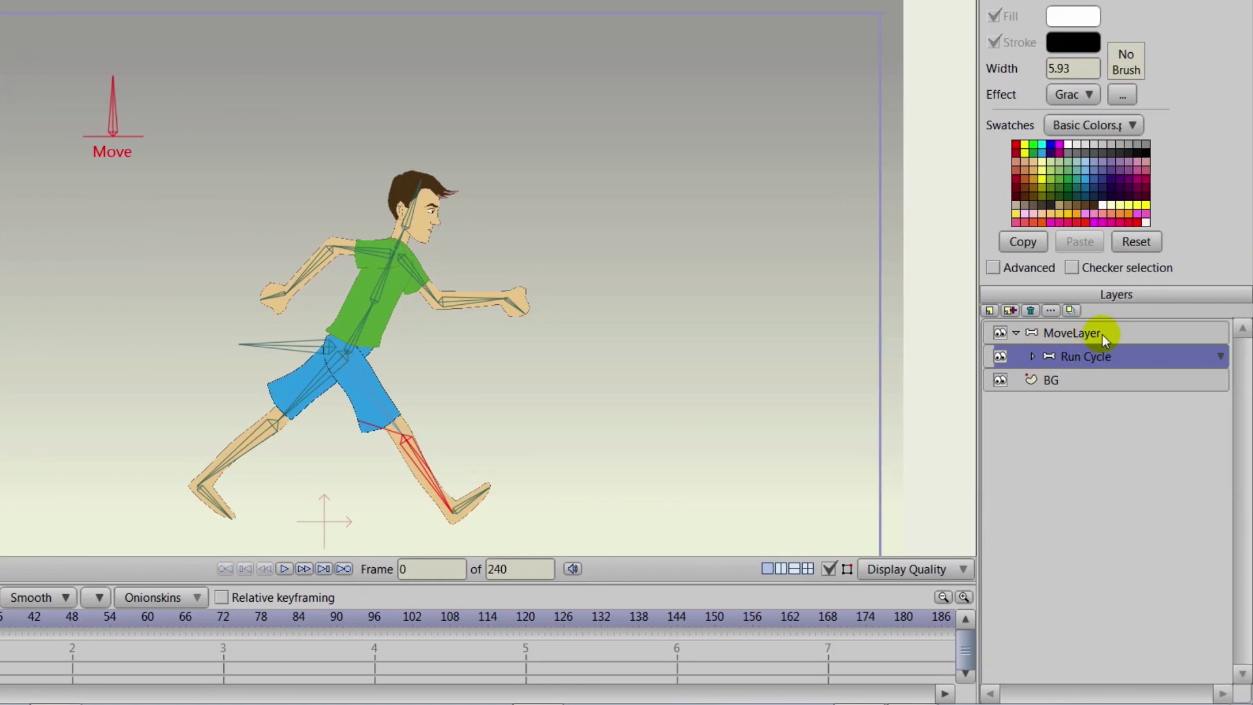
- On MoveLayer at frame 1, rotate the Move bone to the left to place the runner beyond the scene's left edge
{"action": "left_click", "coordinate": [1099, 334]}
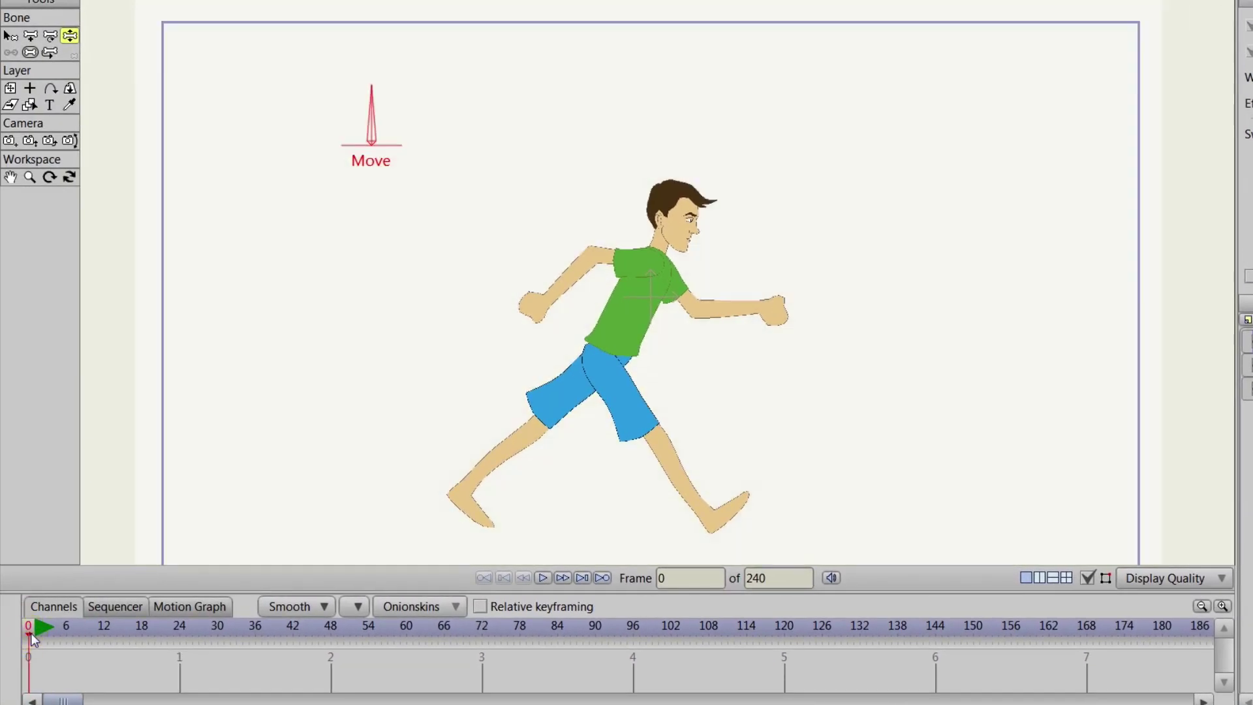
{"action": "left_click", "coordinate": [35, 634]}
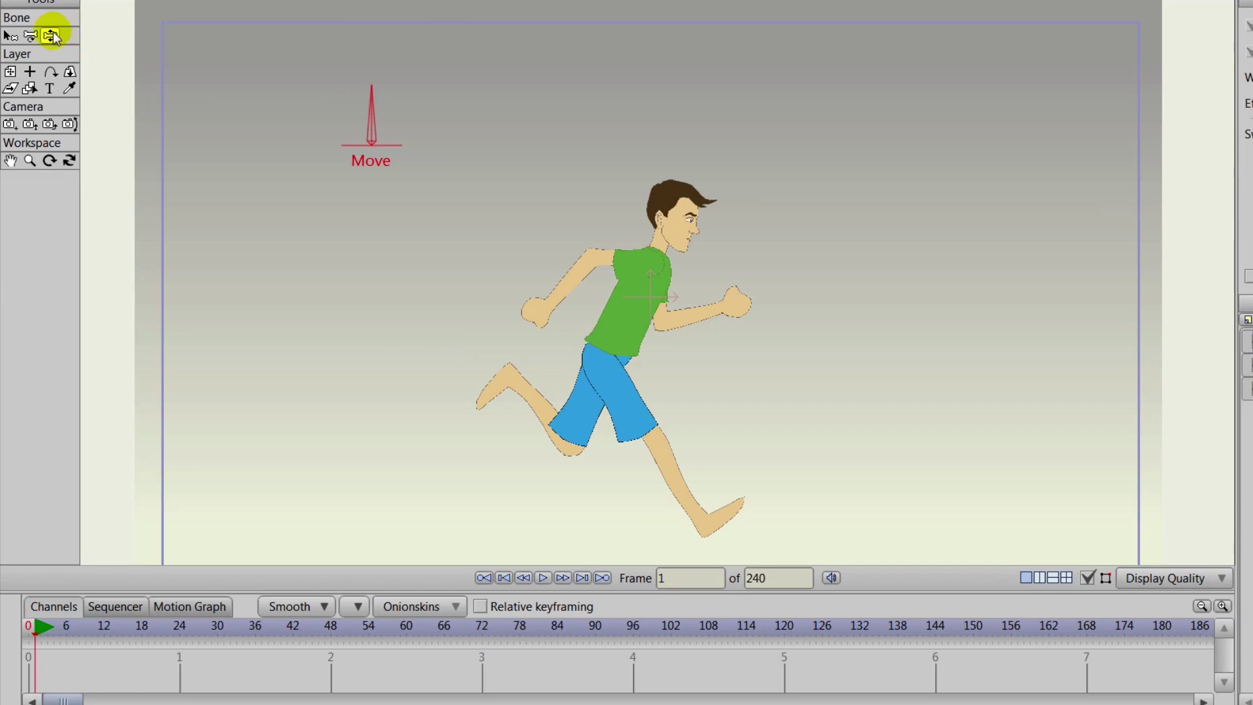
{"action": "left_click_drag", "start_coordinate": [368, 106], "coordinate": [269, 162]}
{"action": "scroll", "coordinate": [331, 243], "scroll_direction": "down", "scroll_amount": 4}
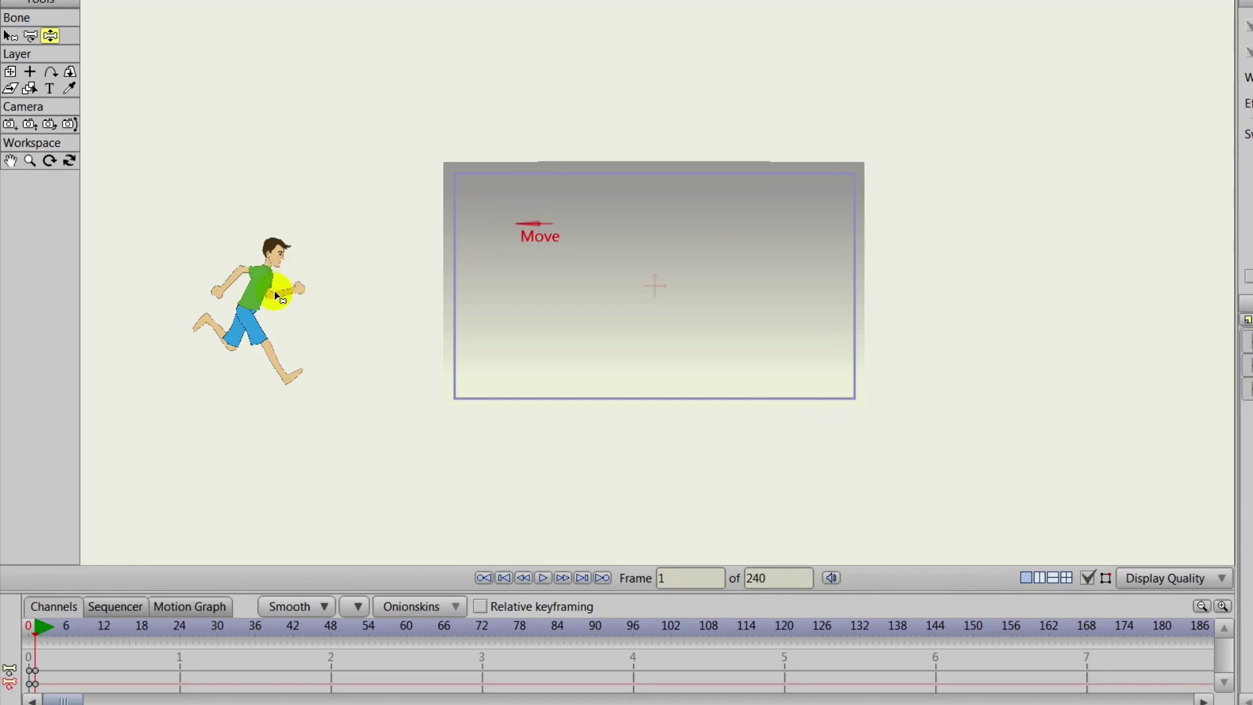
- At frame 96, rotate the Move bone to the right to place the runner beyond the scene's right edge
{"action": "left_click", "coordinate": [33, 631]}
{"action": "left_click_drag", "start_coordinate": [34, 631], "coordinate": [633, 646]}
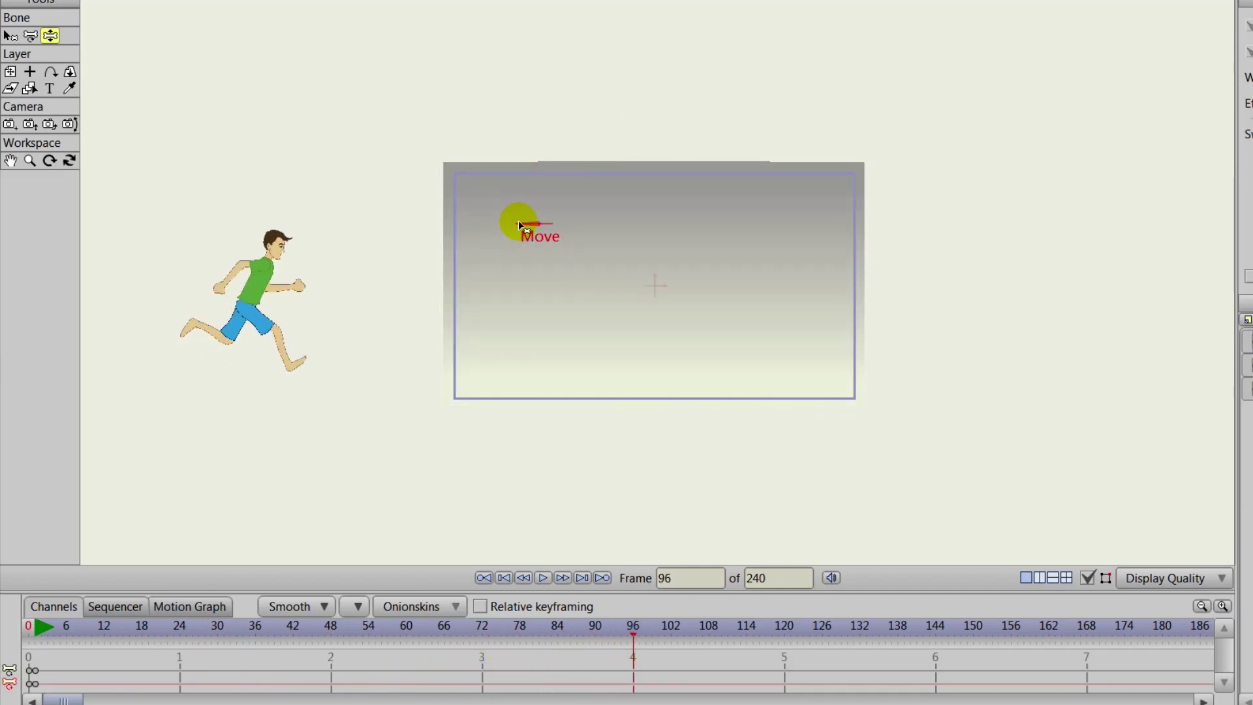
{"action": "left_click_drag", "start_coordinate": [518, 220], "coordinate": [599, 242]}
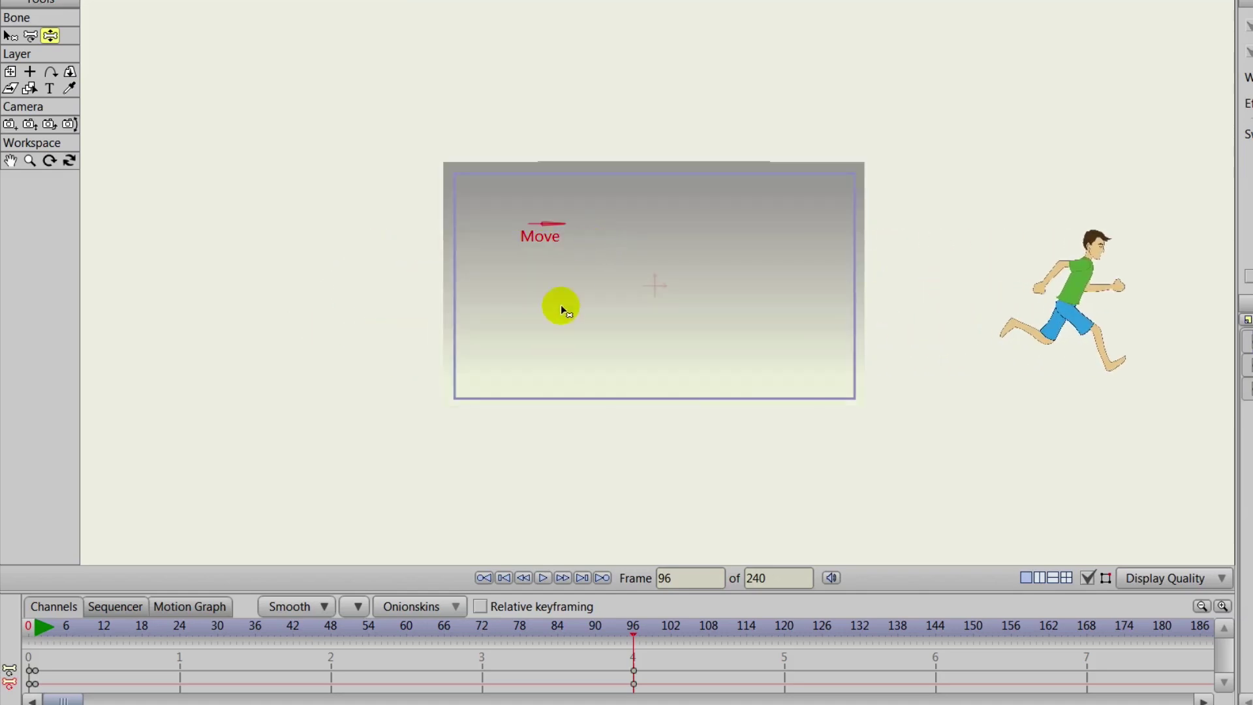
- Play the animation from the start to preview the runner crossing the scene, and stop it
{"action": "left_click", "coordinate": [503, 578]}
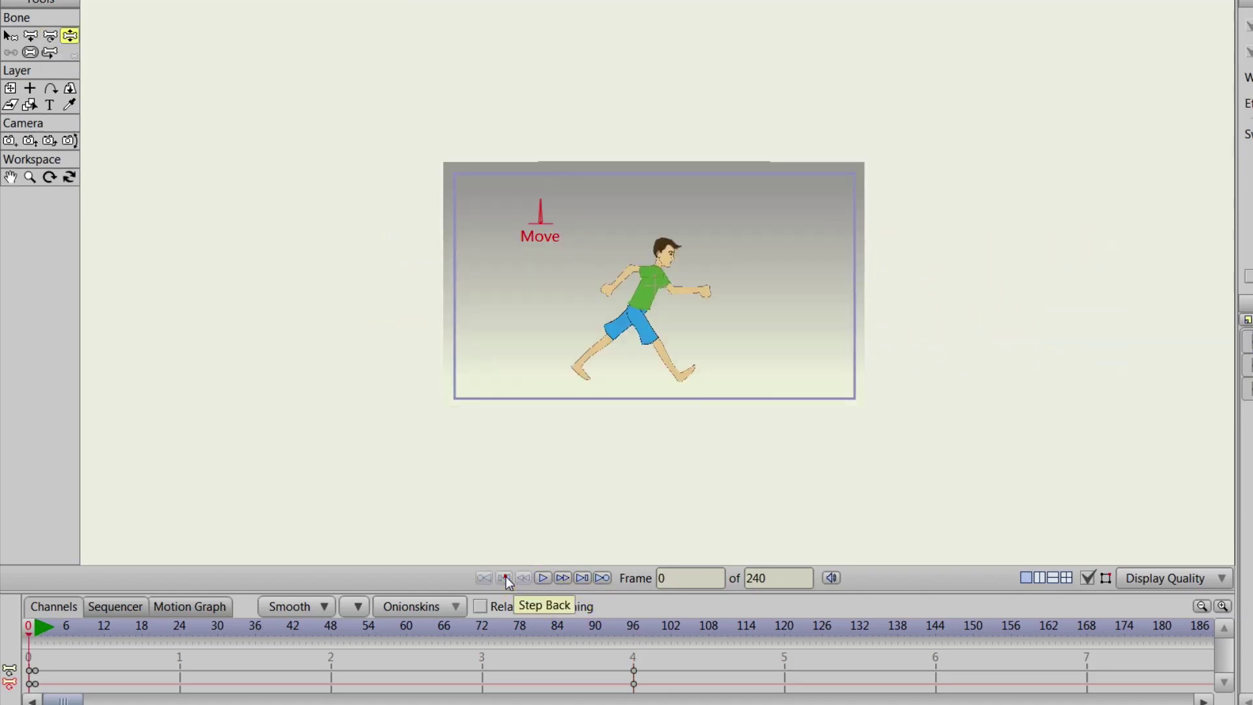
{"action": "left_click", "coordinate": [542, 578]}
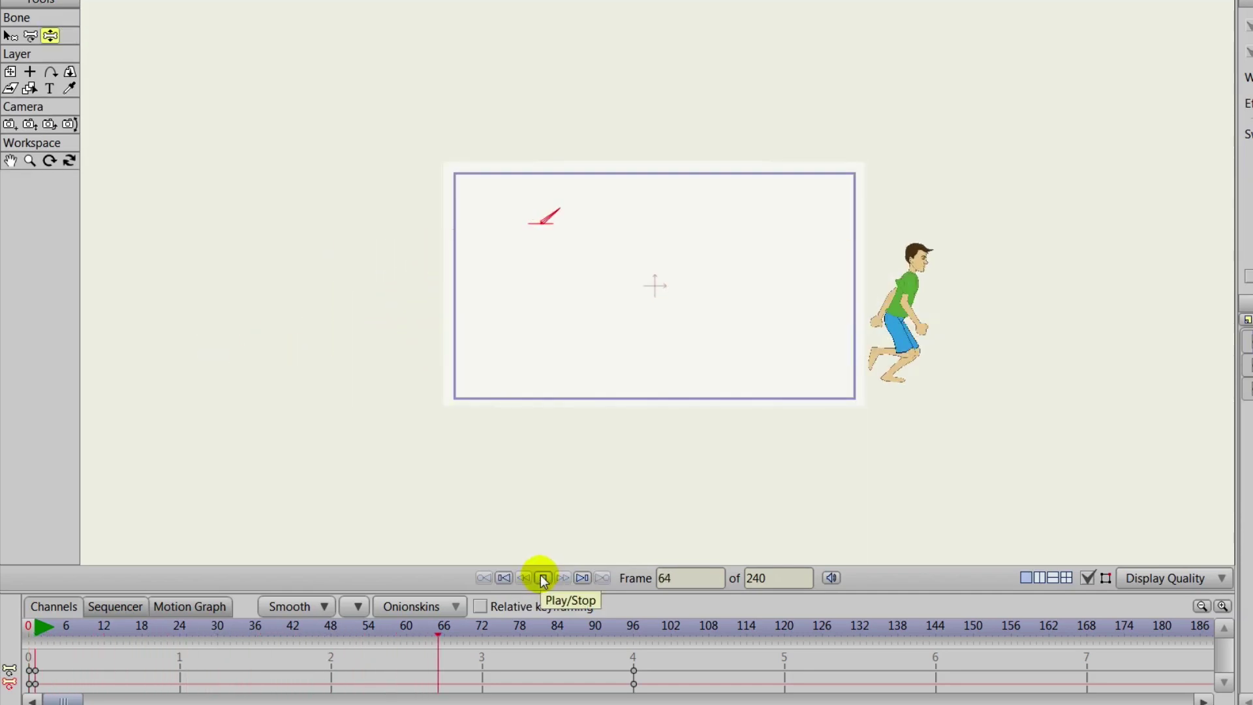
{"action": "left_click", "coordinate": [543, 578]}
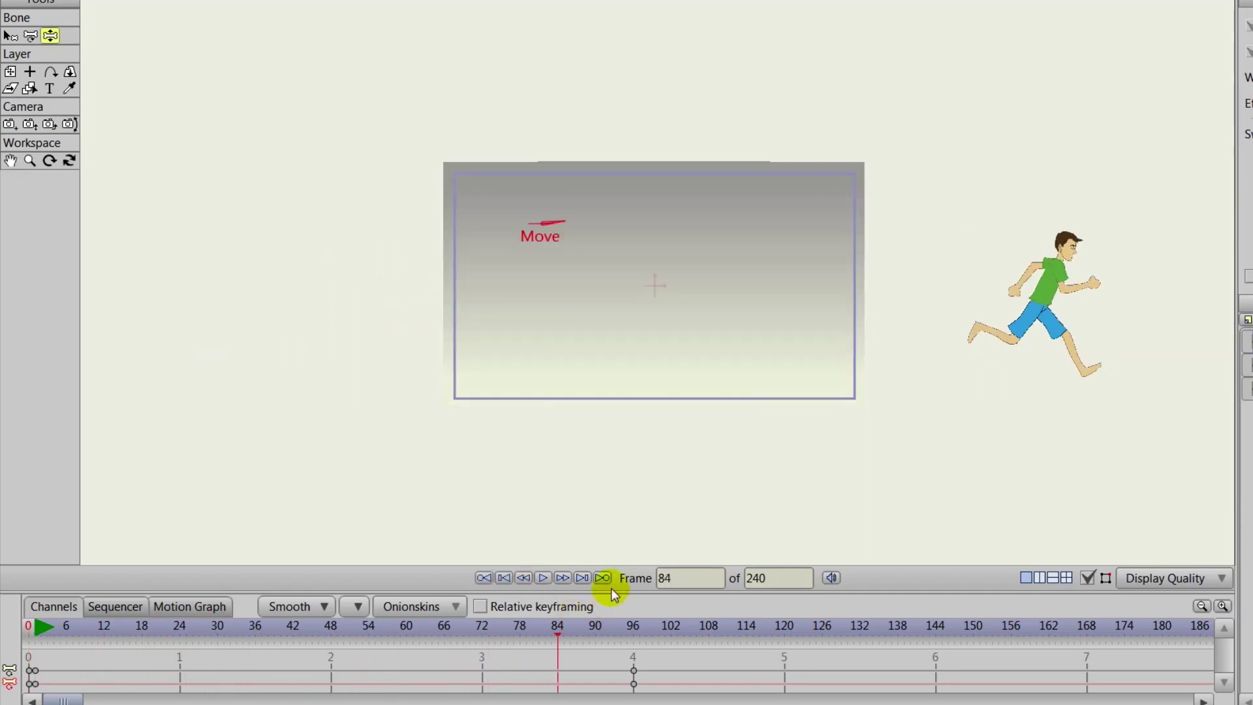
- Move the Move bone's end keyframes from frame 96 to frame 48
{"action": "left_click_drag", "start_coordinate": [613, 591], "coordinate": [612, 543]}
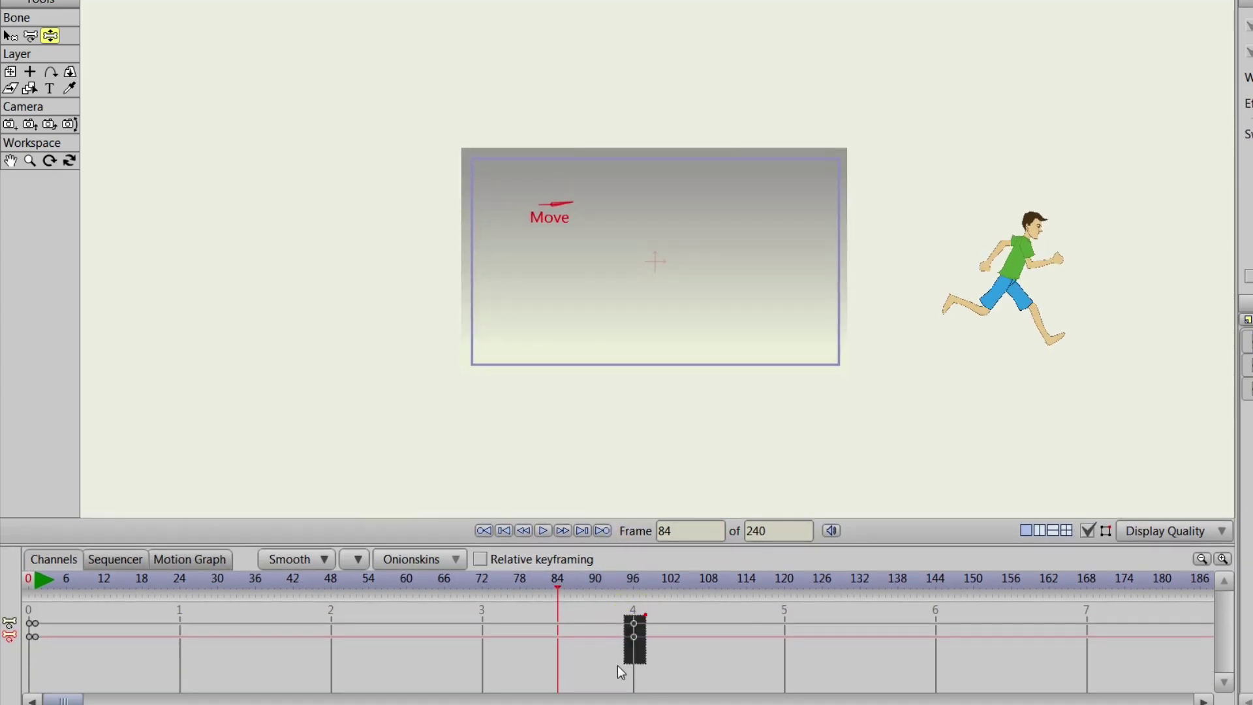
{"action": "left_click", "coordinate": [632, 633]}
{"action": "left_click_drag", "start_coordinate": [633, 620], "coordinate": [484, 635]}
{"action": "left_click_drag", "start_coordinate": [328, 630], "coordinate": [333, 631]}
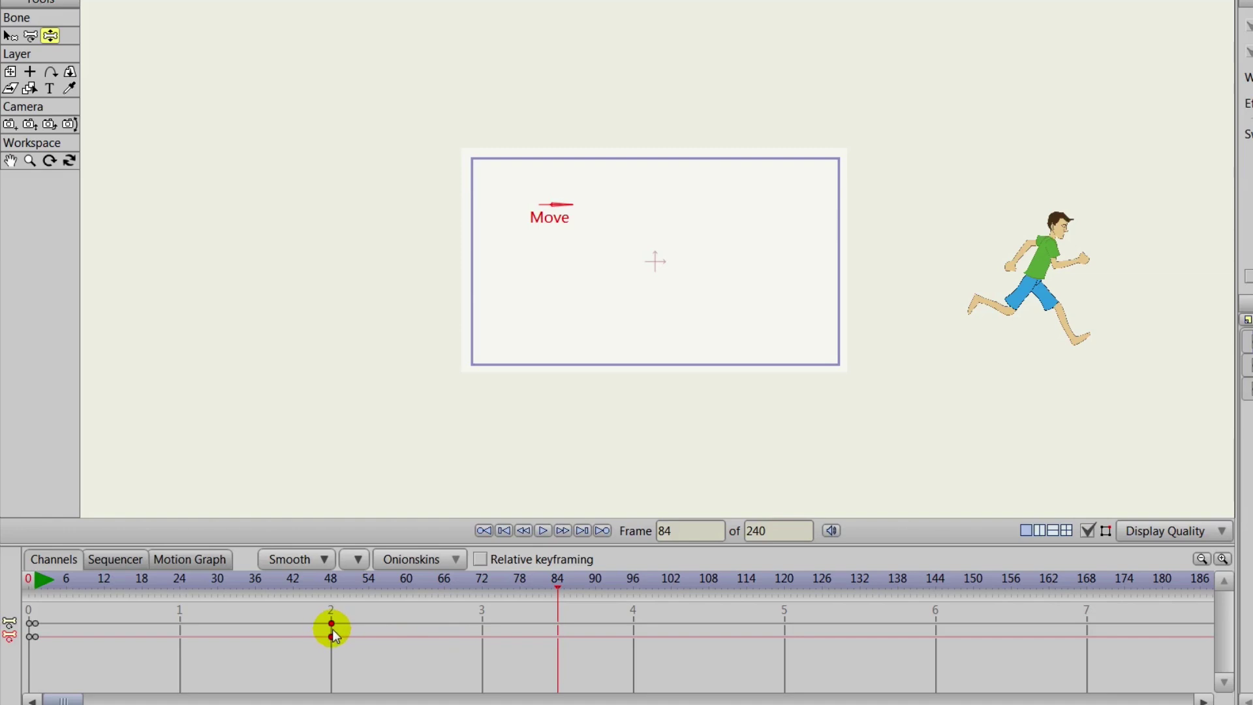
- Replay the retimed run from the start, stop it and return to frame 0
{"action": "left_click", "coordinate": [504, 531]}
{"action": "left_click", "coordinate": [546, 531]}
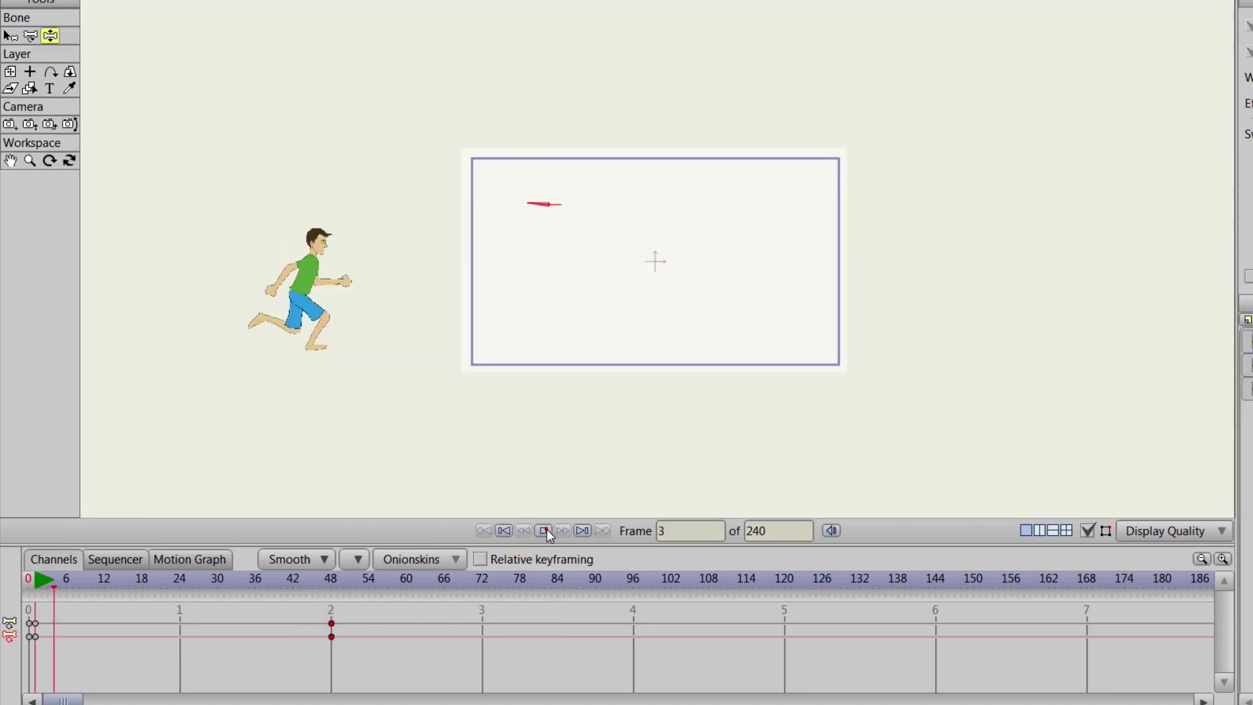
{"action": "left_click", "coordinate": [543, 531]}
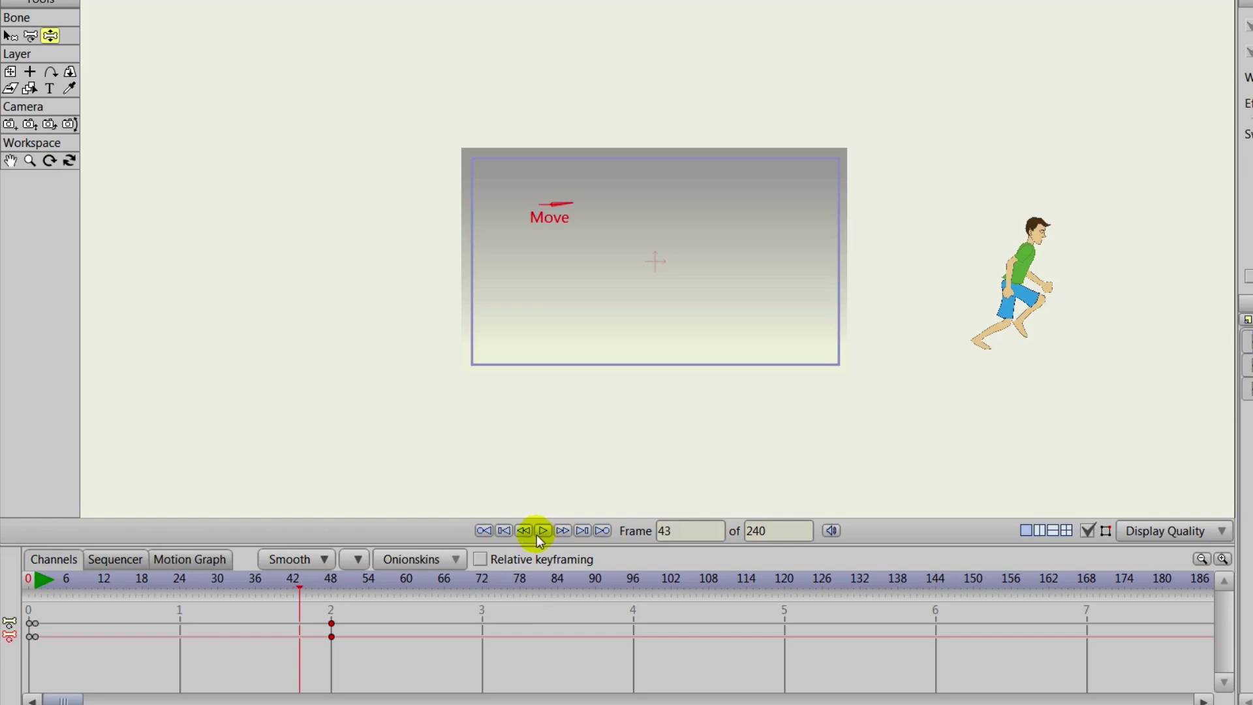
{"action": "left_click", "coordinate": [506, 529]}
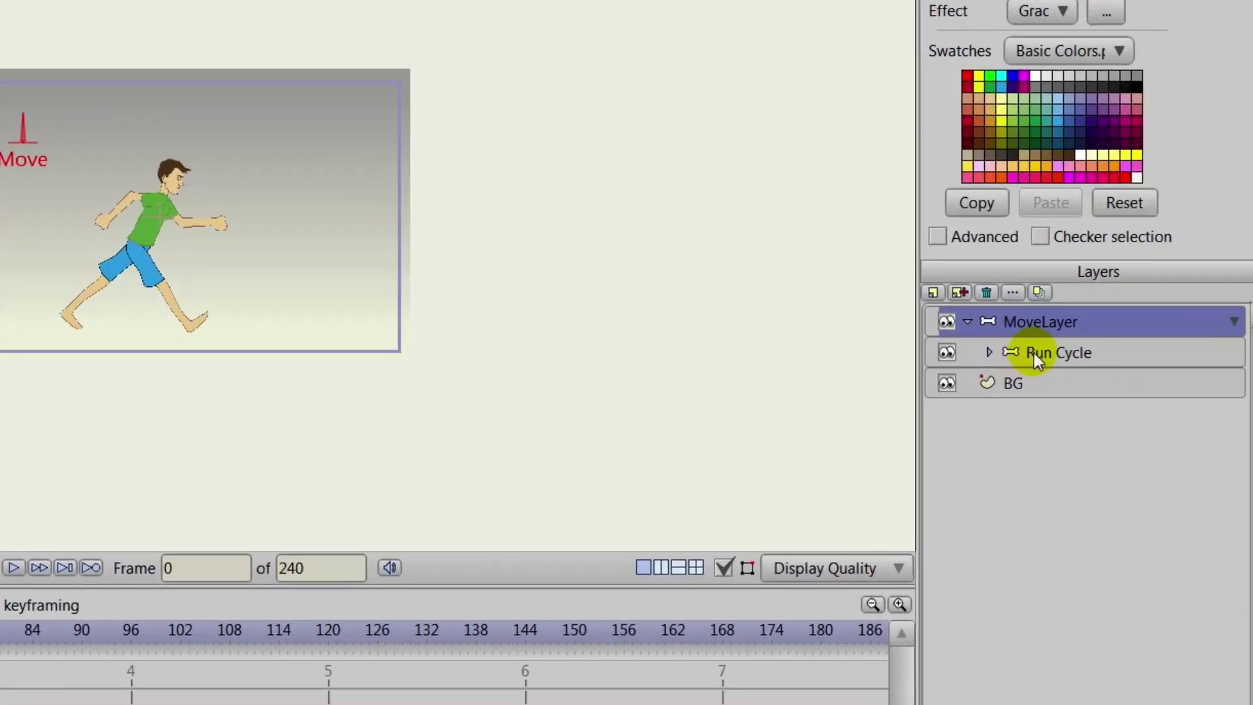
- On the Run Cycle layer at frame 0, try Orange on the runner's front thigh bone and settle on Yellow as its color
{"action": "left_click", "coordinate": [1033, 352]}
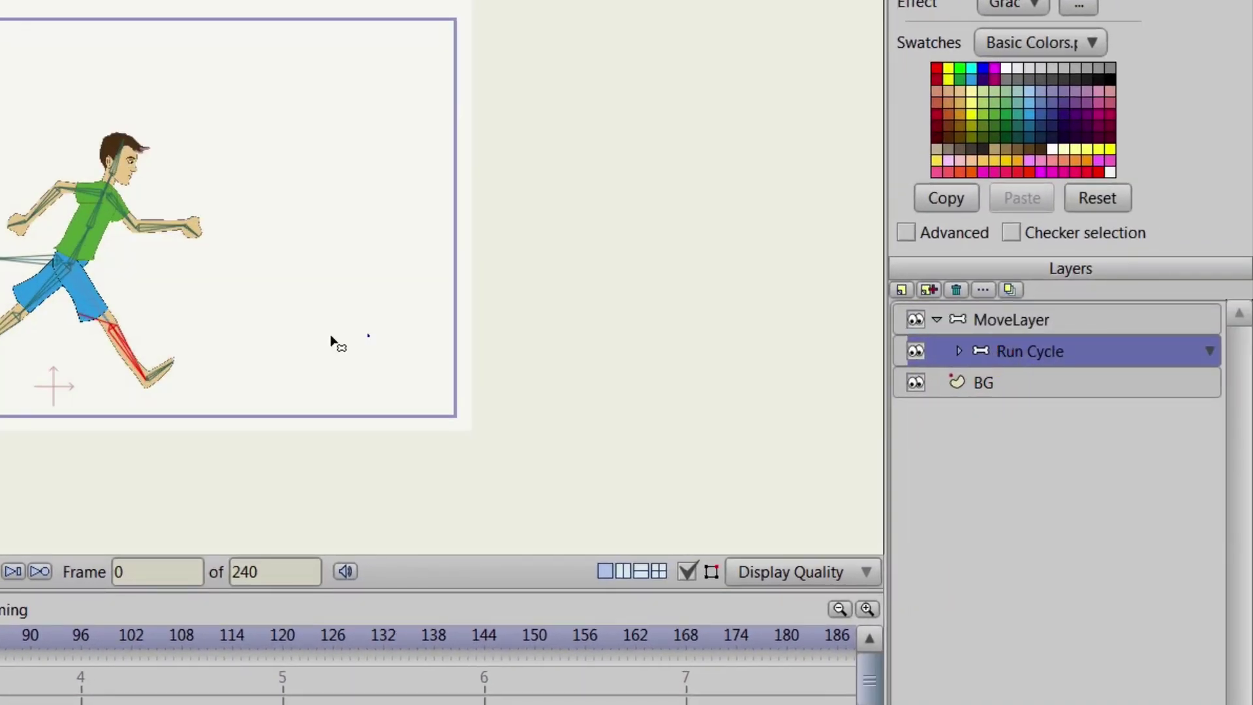
{"action": "left_click_drag", "start_coordinate": [331, 336], "coordinate": [359, 315]}
{"action": "scroll", "coordinate": [304, 350], "scroll_direction": "up", "scroll_amount": 3}
{"action": "scroll", "coordinate": [367, 300], "scroll_direction": "up", "scroll_amount": 2}
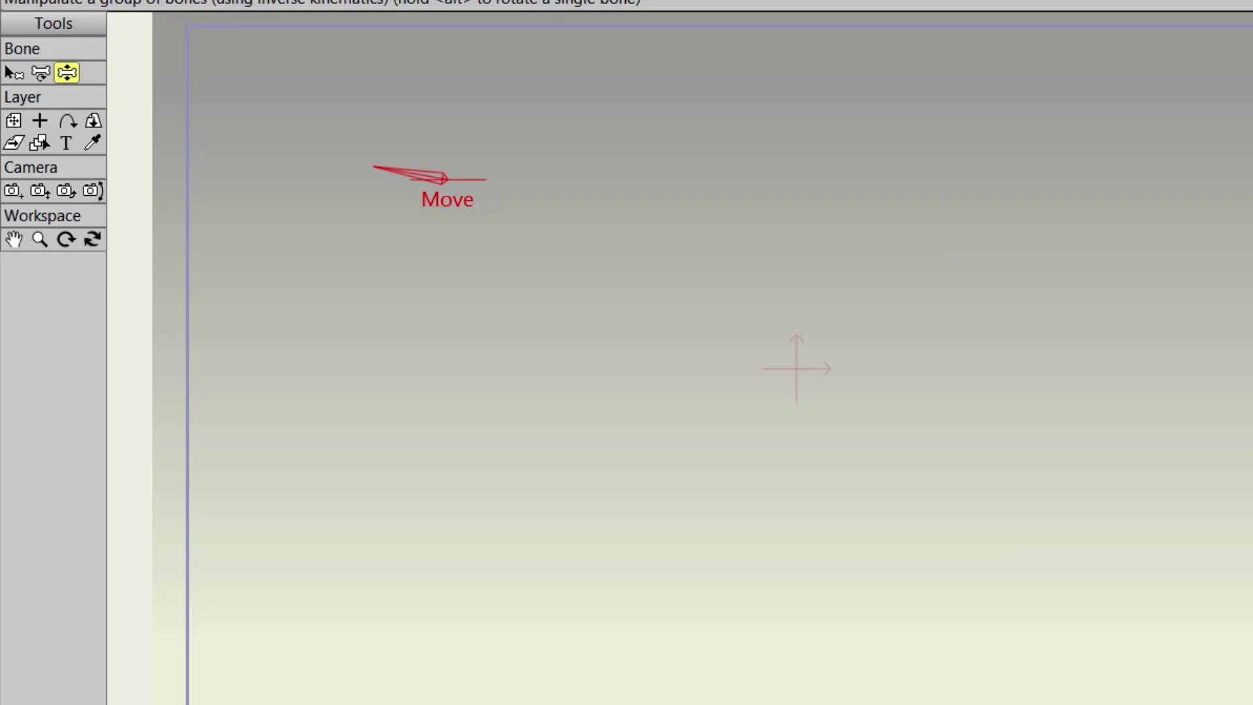
{"action": "scroll", "coordinate": [1202, 555], "scroll_direction": "down", "scroll_amount": 2}
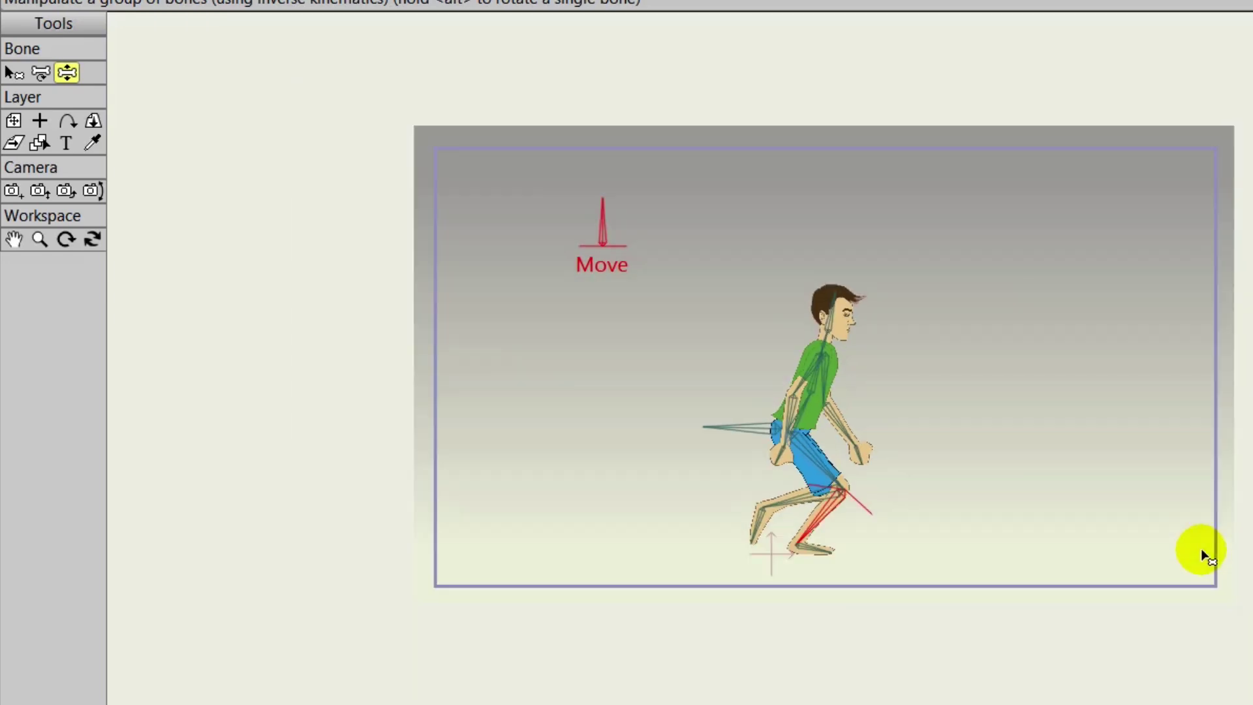
{"action": "scroll", "coordinate": [1136, 470], "scroll_direction": "up", "scroll_amount": 3}
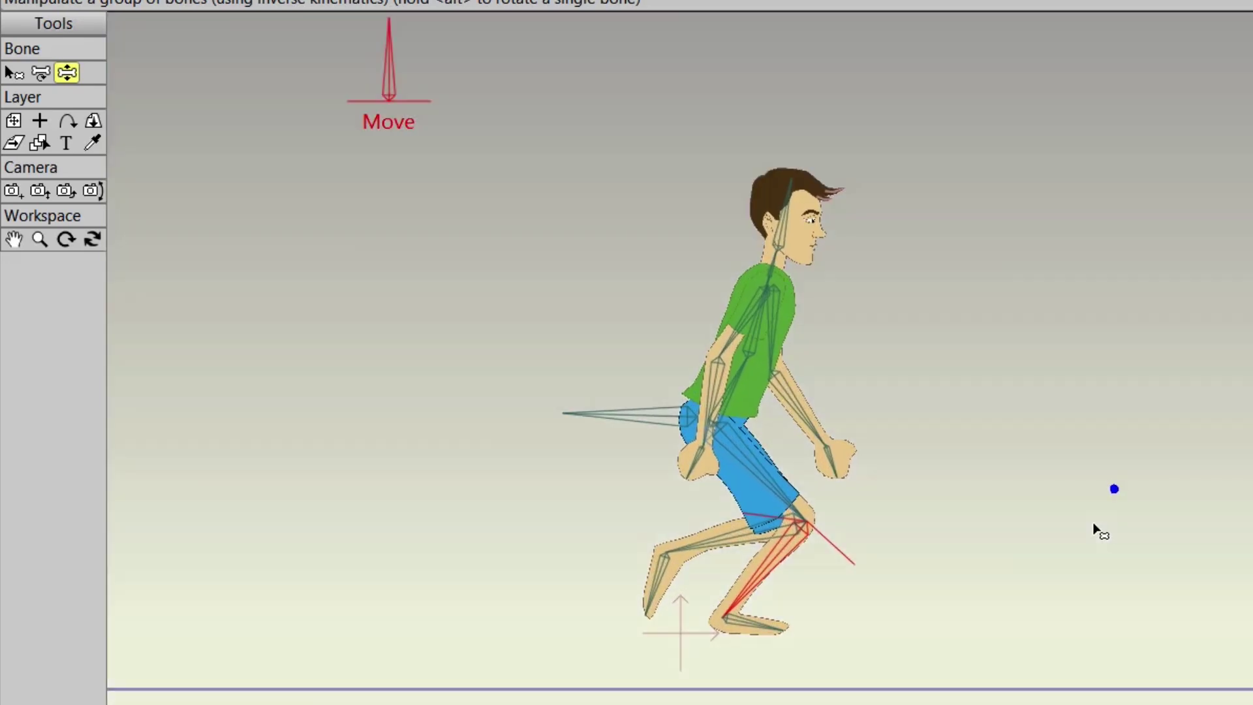
{"action": "scroll", "coordinate": [1096, 530], "scroll_direction": "up", "scroll_amount": 1}
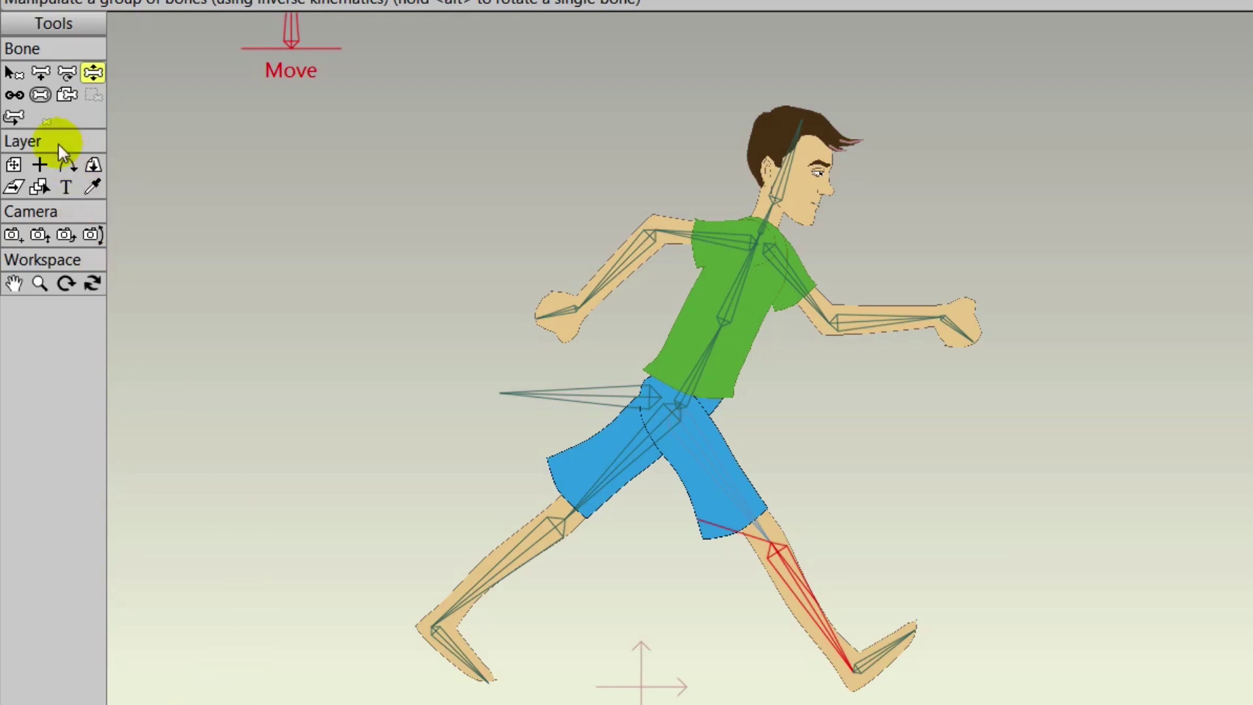
{"action": "left_click", "coordinate": [19, 77]}
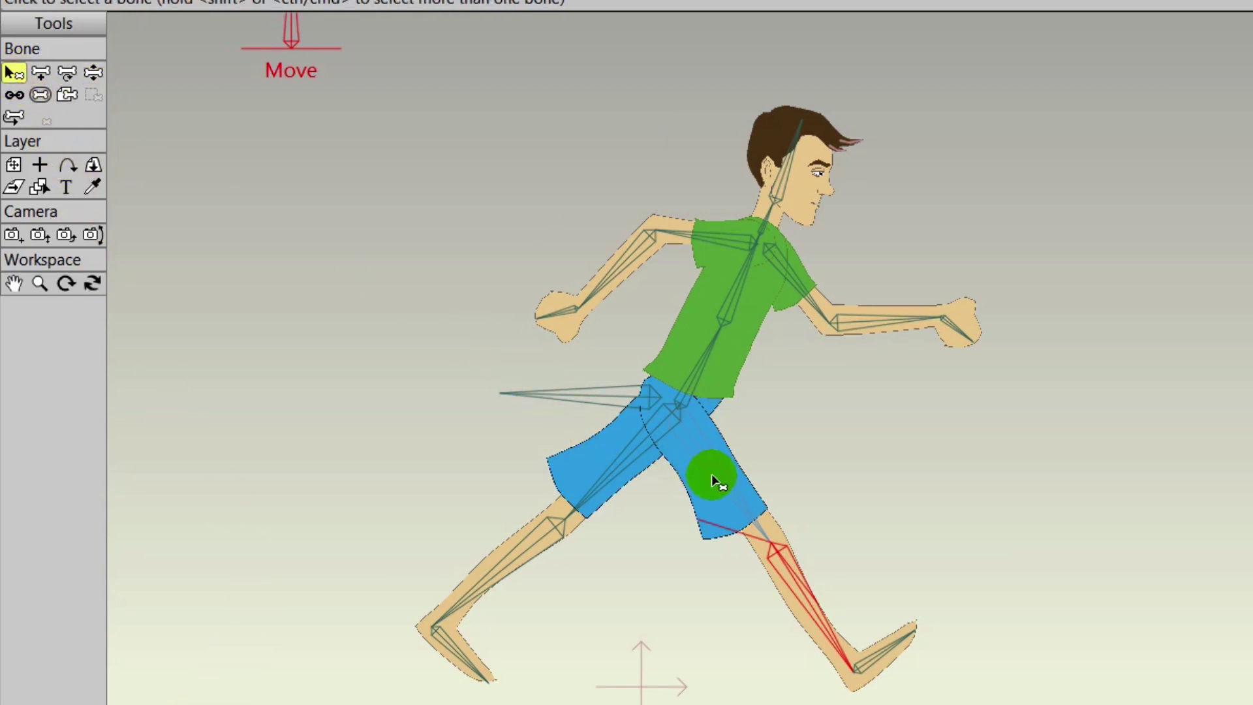
{"action": "left_click", "coordinate": [702, 450]}
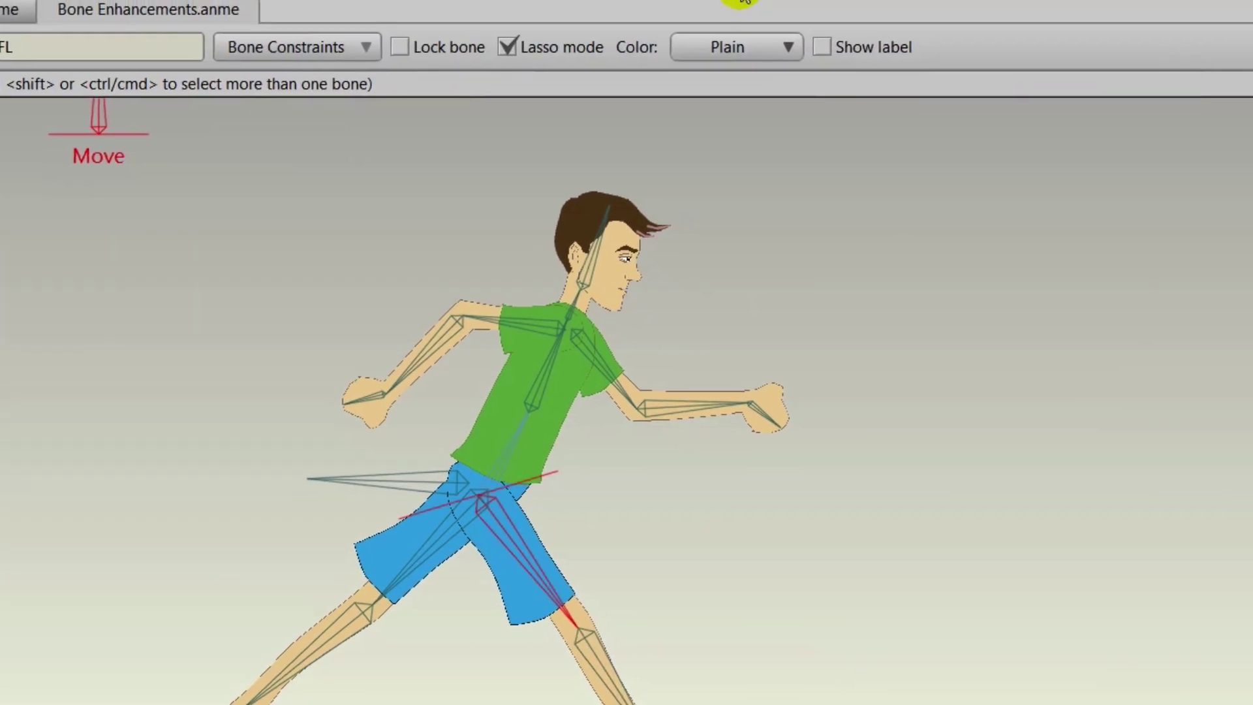
{"action": "left_click", "coordinate": [786, 47]}
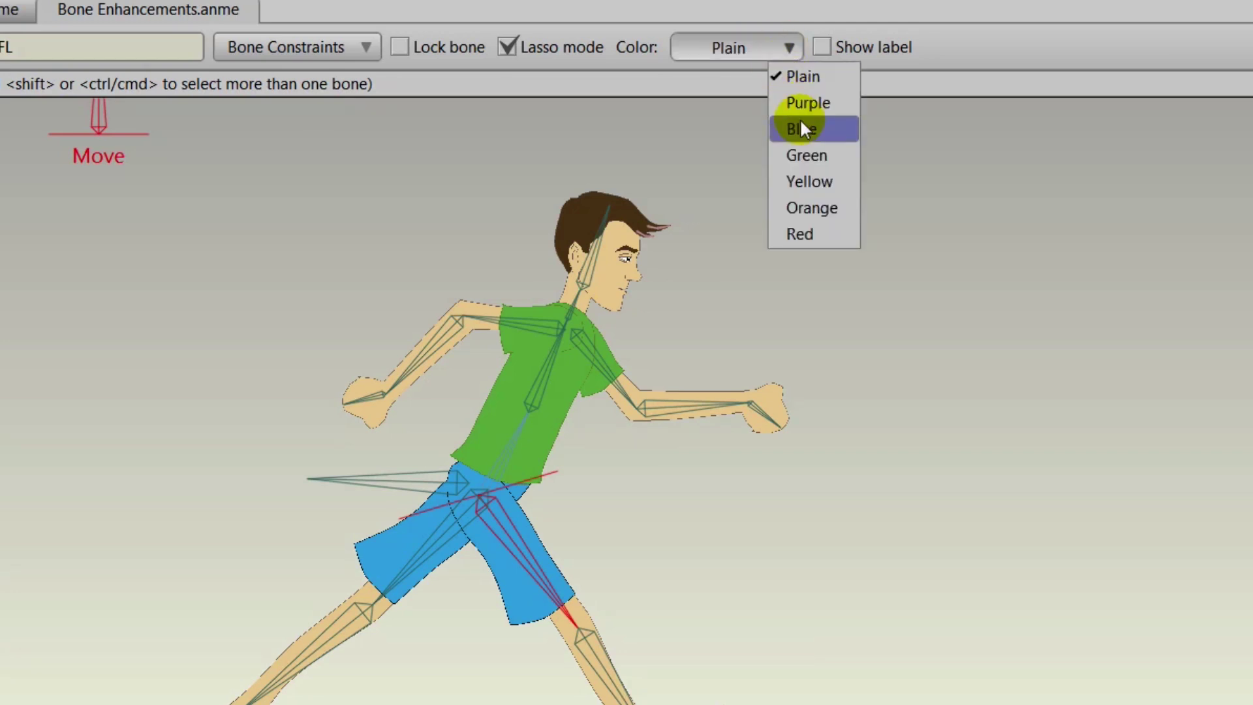
{"action": "left_click", "coordinate": [812, 214]}
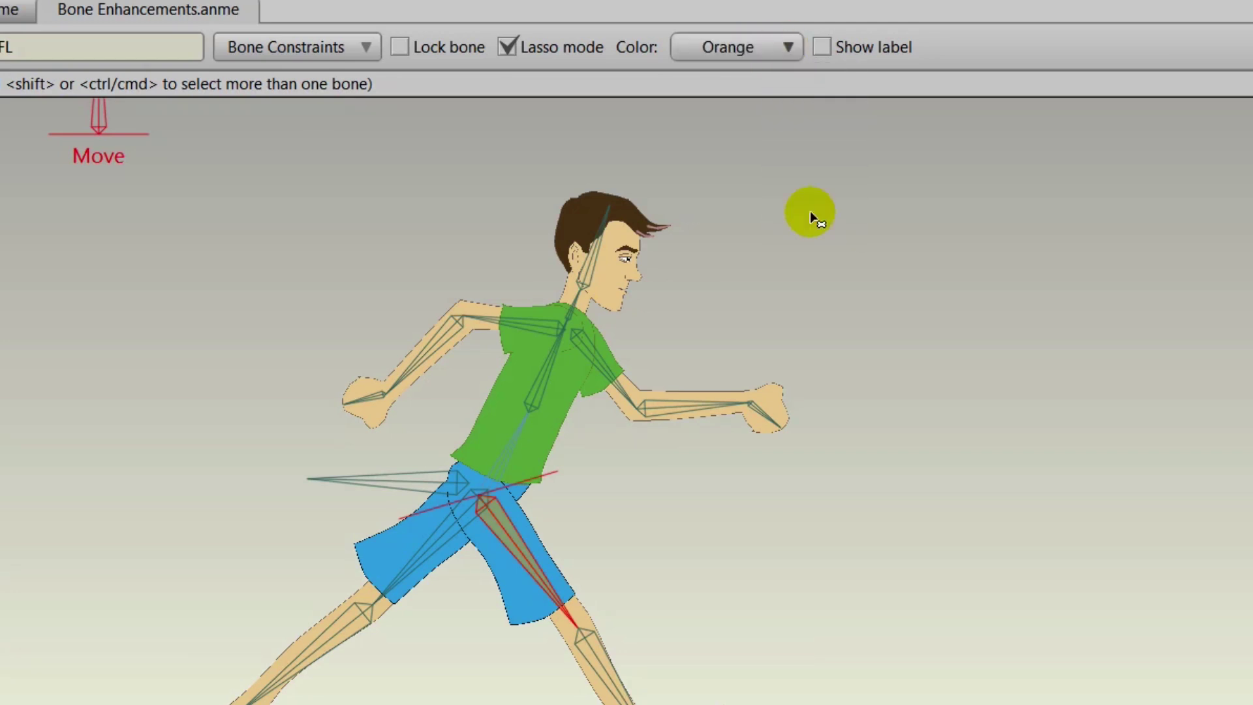
{"action": "left_click", "coordinate": [787, 47]}
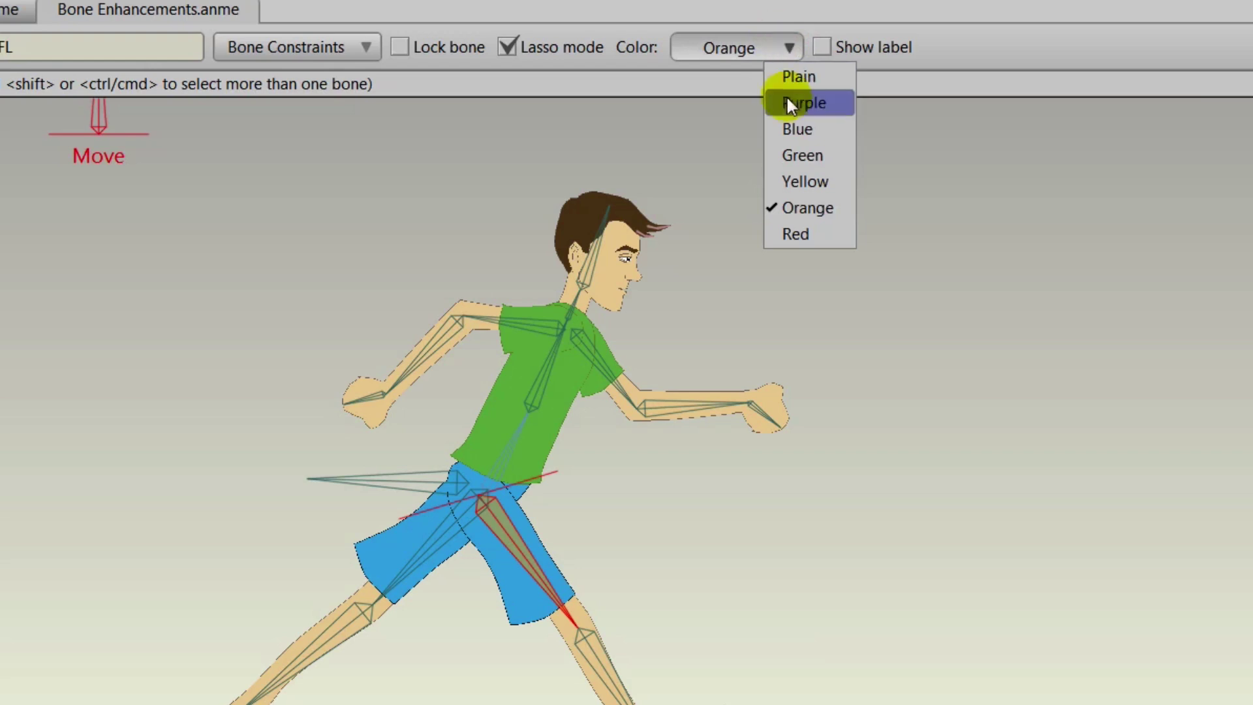
{"action": "left_click", "coordinate": [802, 183]}
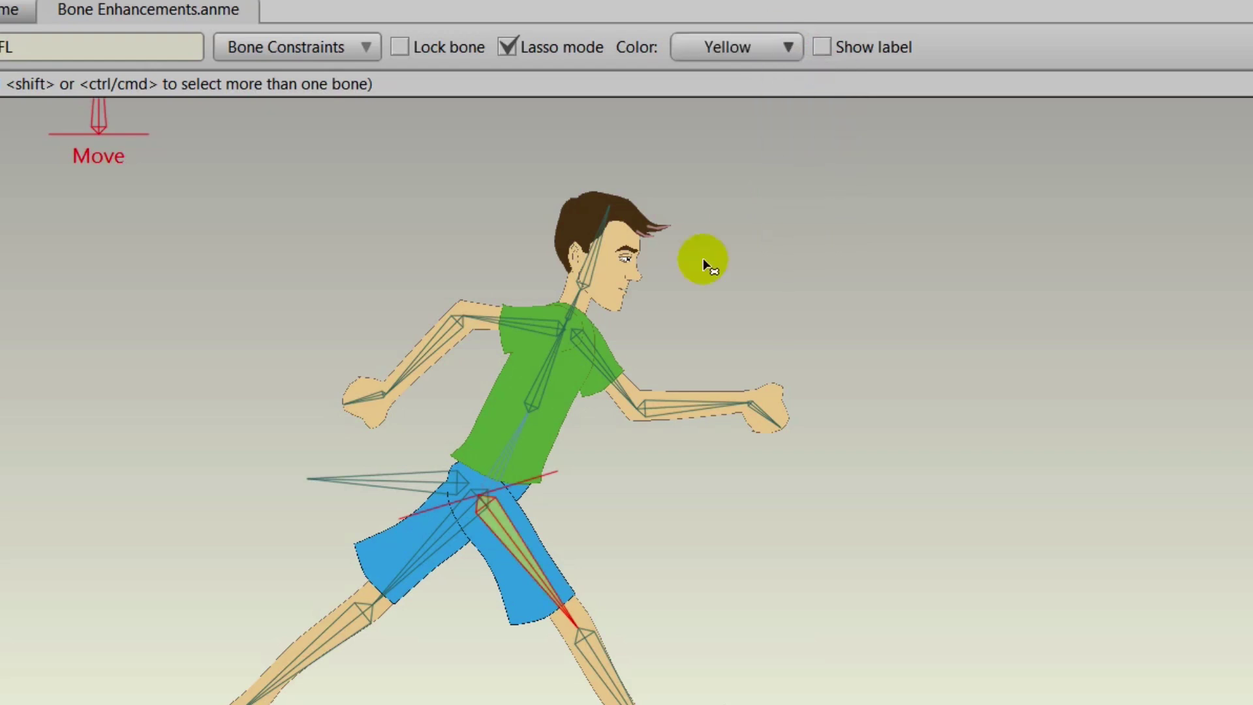
- Step forward through the run cycle frames to examine how the colored thigh bone appears in motion
{"action": "key", "text": "Right"}
{"action": "key", "text": "Right"}
{"action": "key", "text": "Right"}
{"action": "key", "text": "Right"}
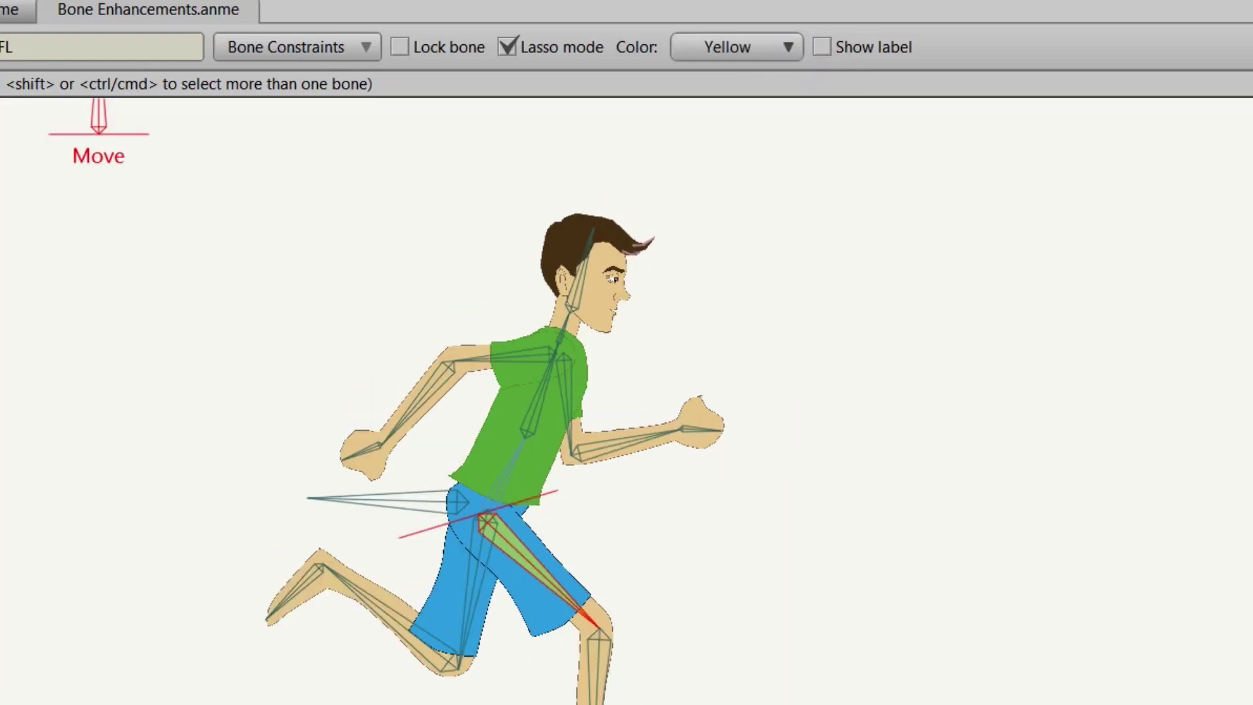
{"action": "key", "text": "Right"}
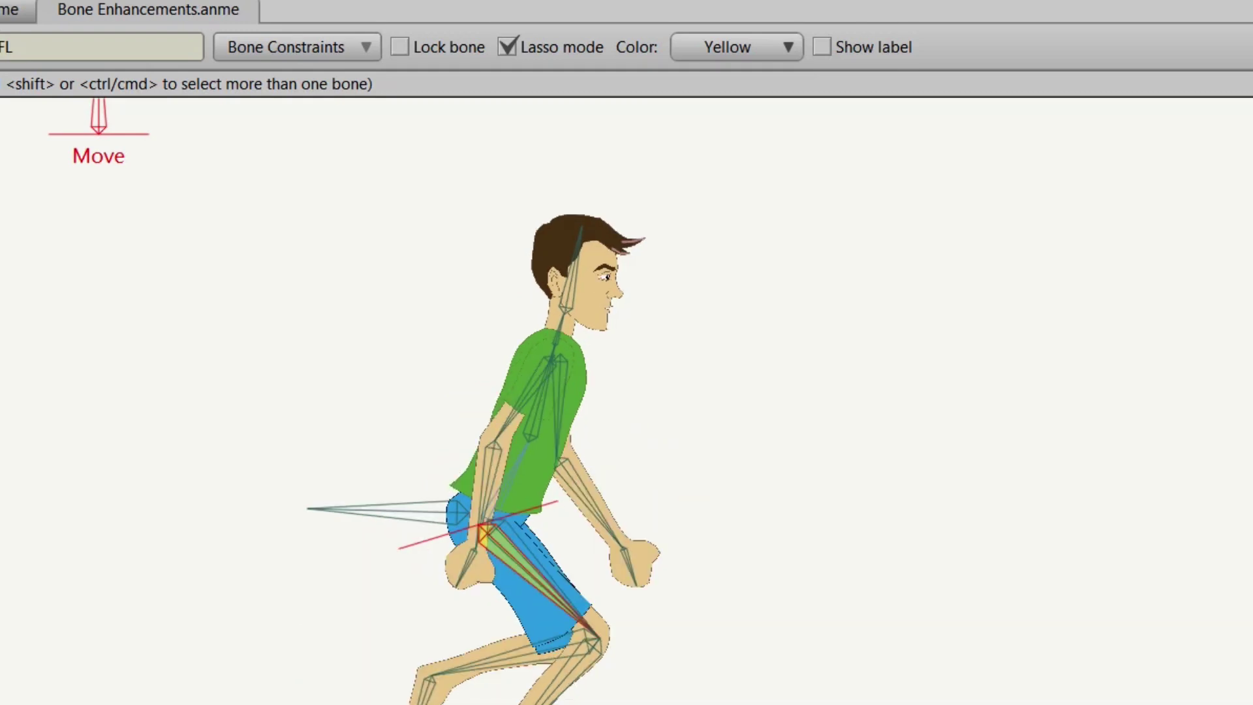
{"action": "key", "text": "Right"}
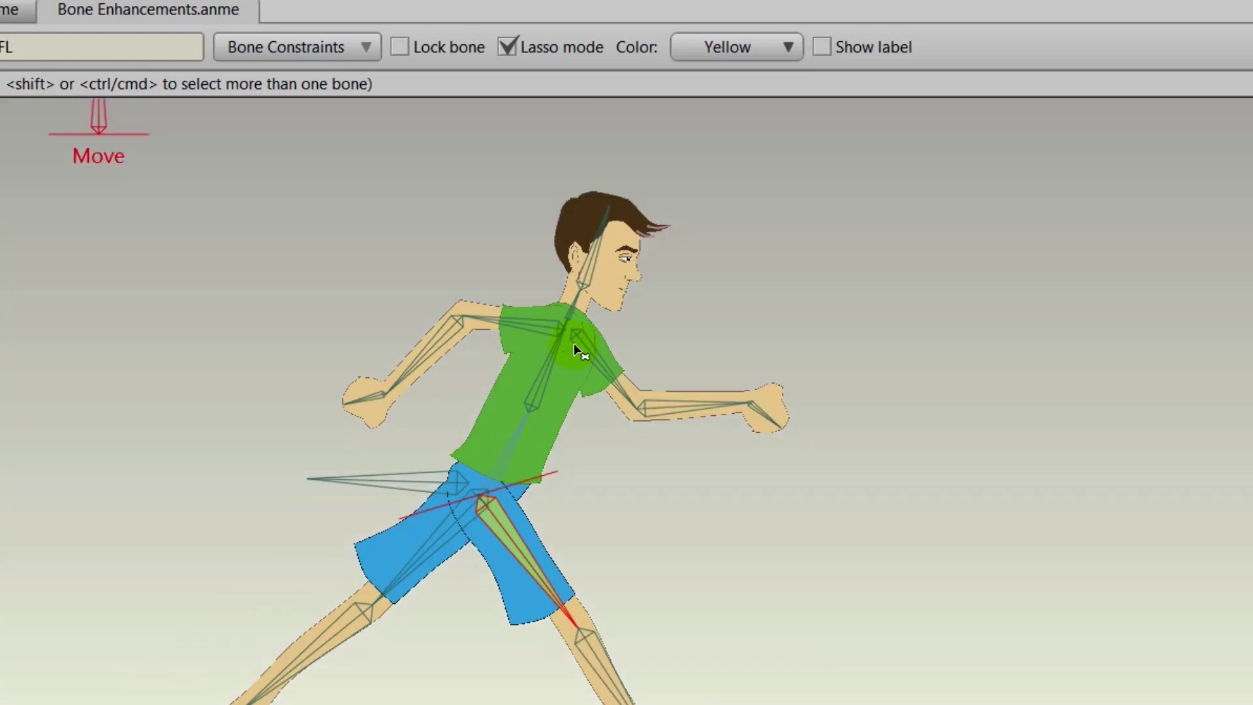
- Set the color of the runner's front upper arm bone to Yellow
{"action": "left_click", "coordinate": [517, 325]}
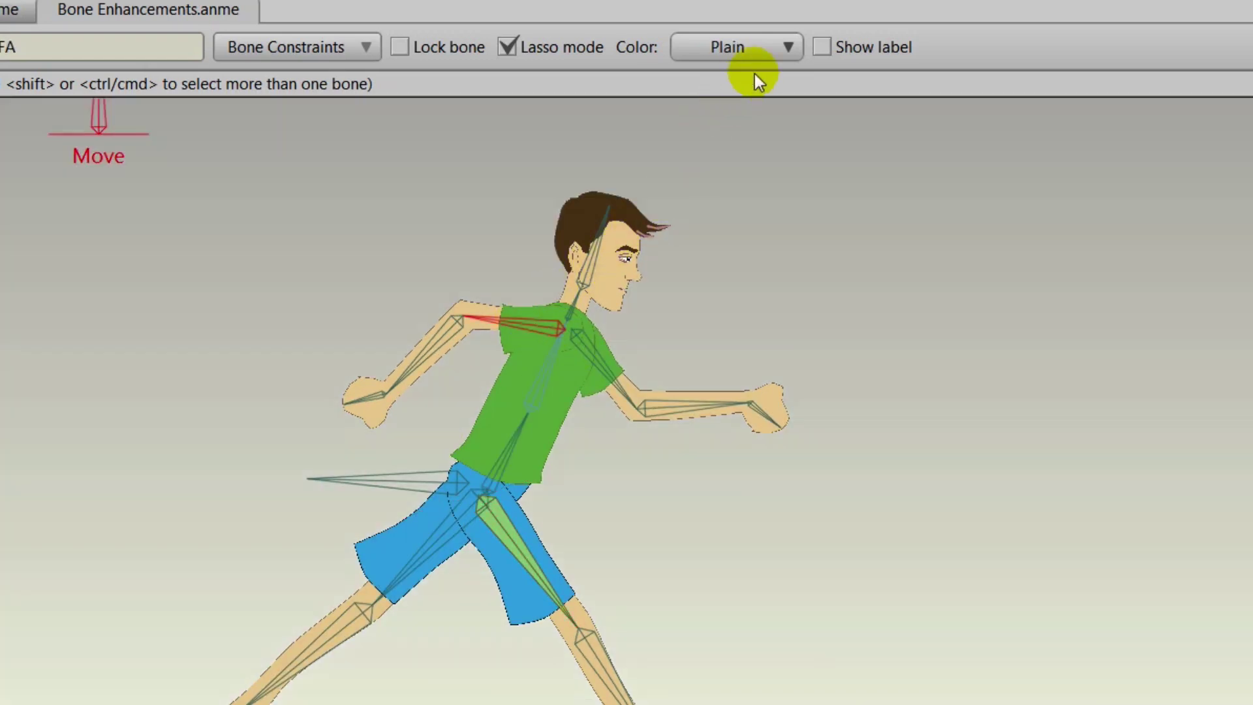
{"action": "left_click", "coordinate": [768, 44]}
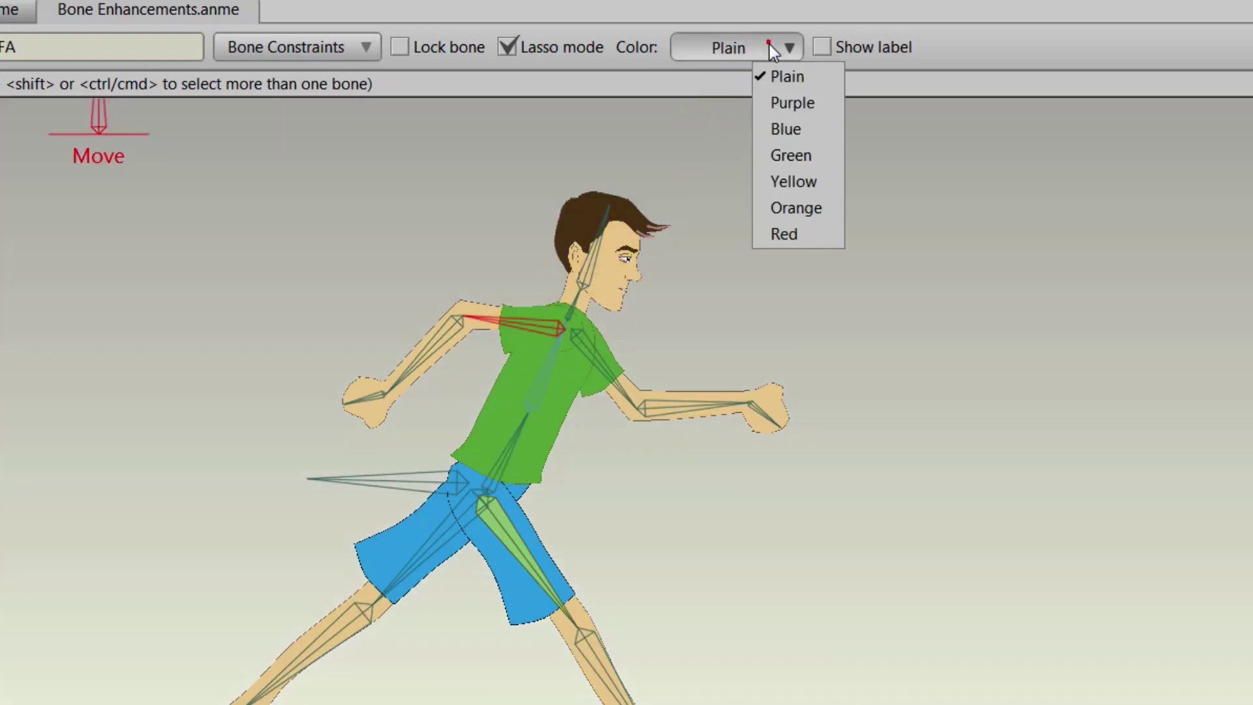
{"action": "left_click", "coordinate": [791, 182]}
- Play and stop the animation to examine the colored arm and thigh bones in motion
{"action": "key", "text": "space"}
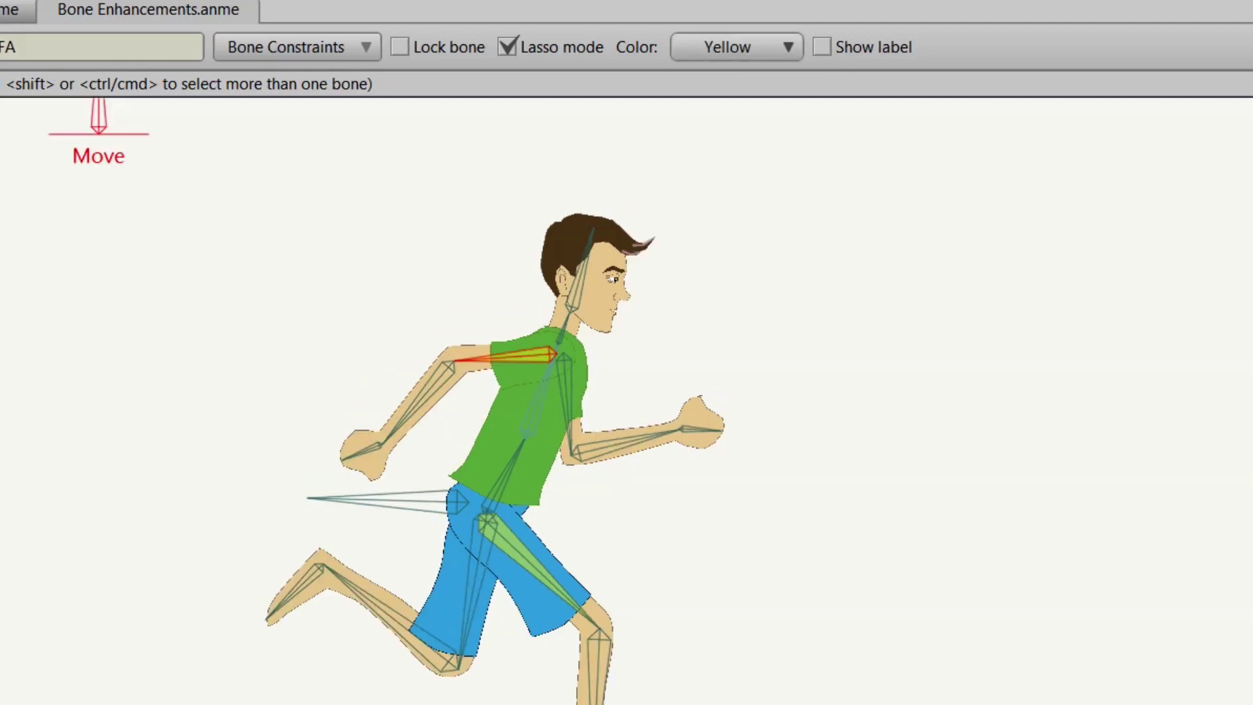
{"action": "key", "text": "space"}
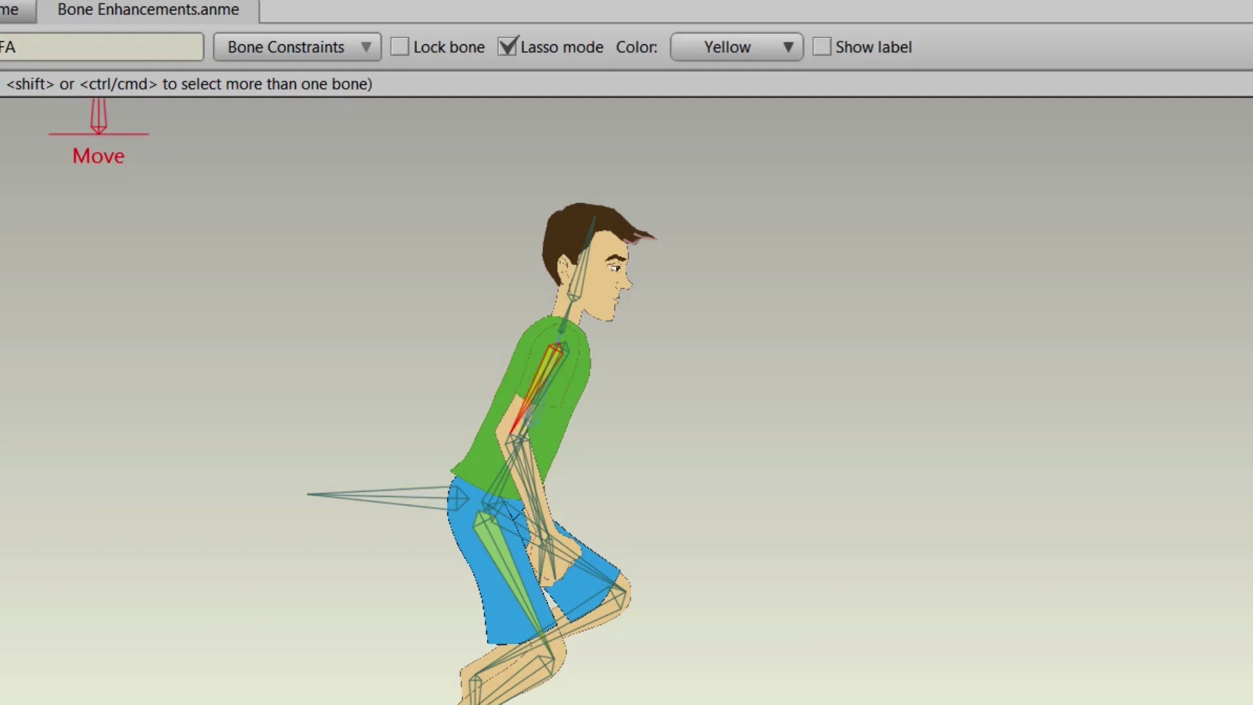
{"action": "key", "text": "space"}
{"action": "key", "text": "space"}
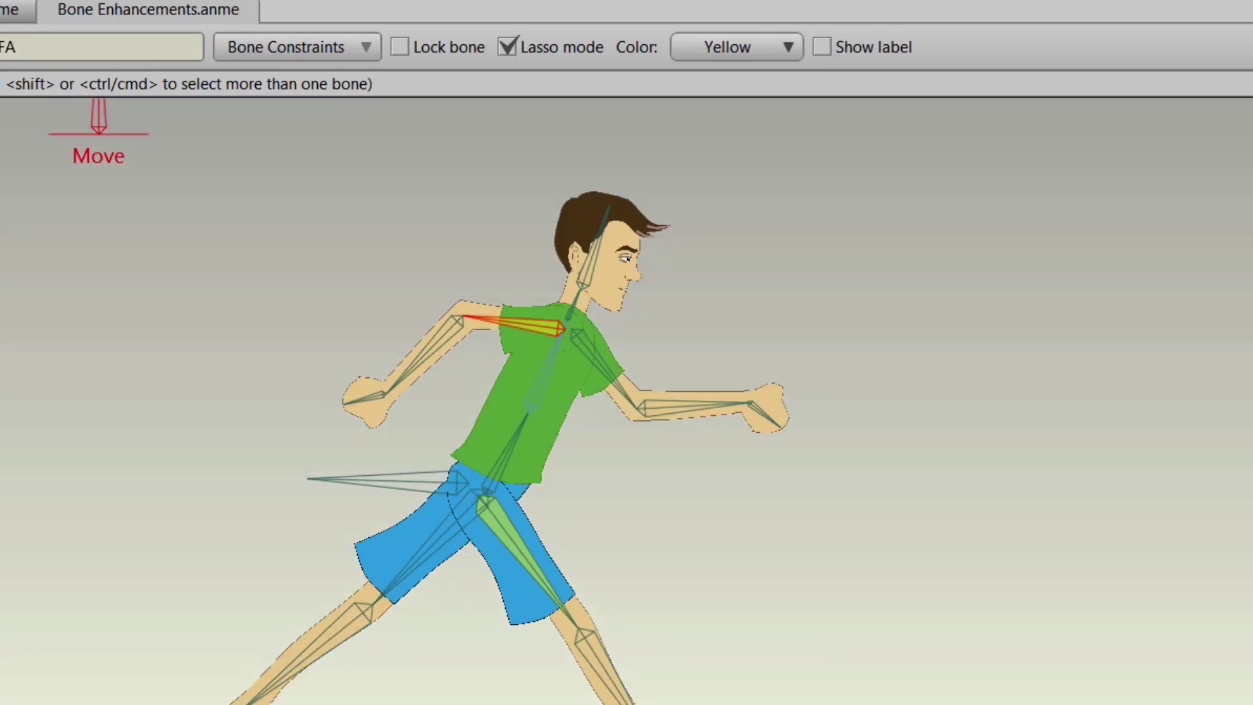
- Set the color of the hand bone on the runner's back arm to Purple at frame 0
{"action": "left_click_drag", "start_coordinate": [987, 704], "coordinate": [987, 659]}
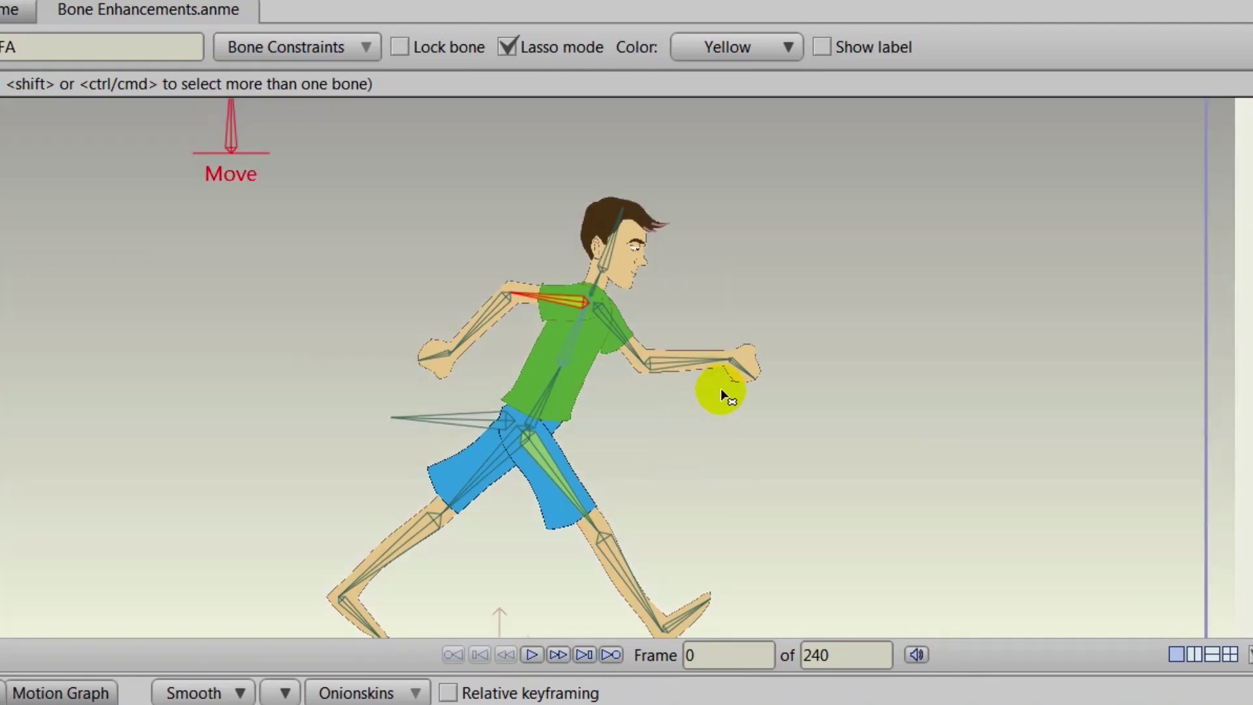
{"action": "left_click", "coordinate": [748, 367]}
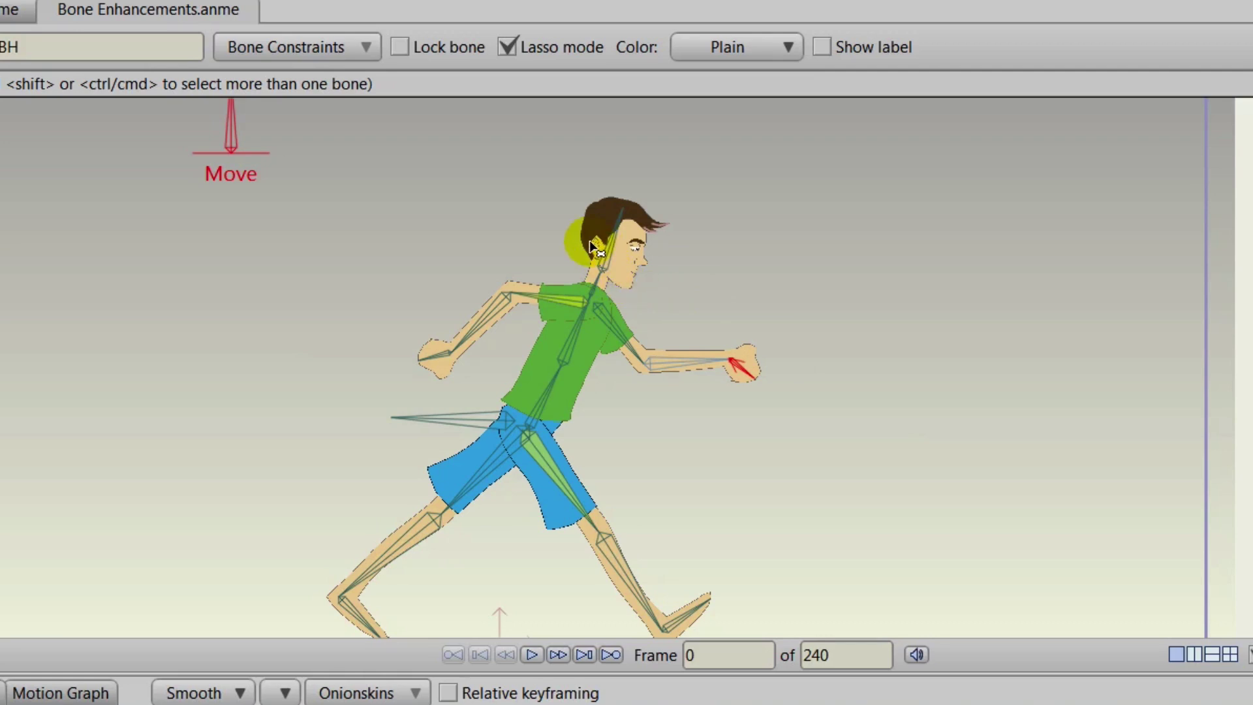
{"action": "left_click", "coordinate": [750, 47]}
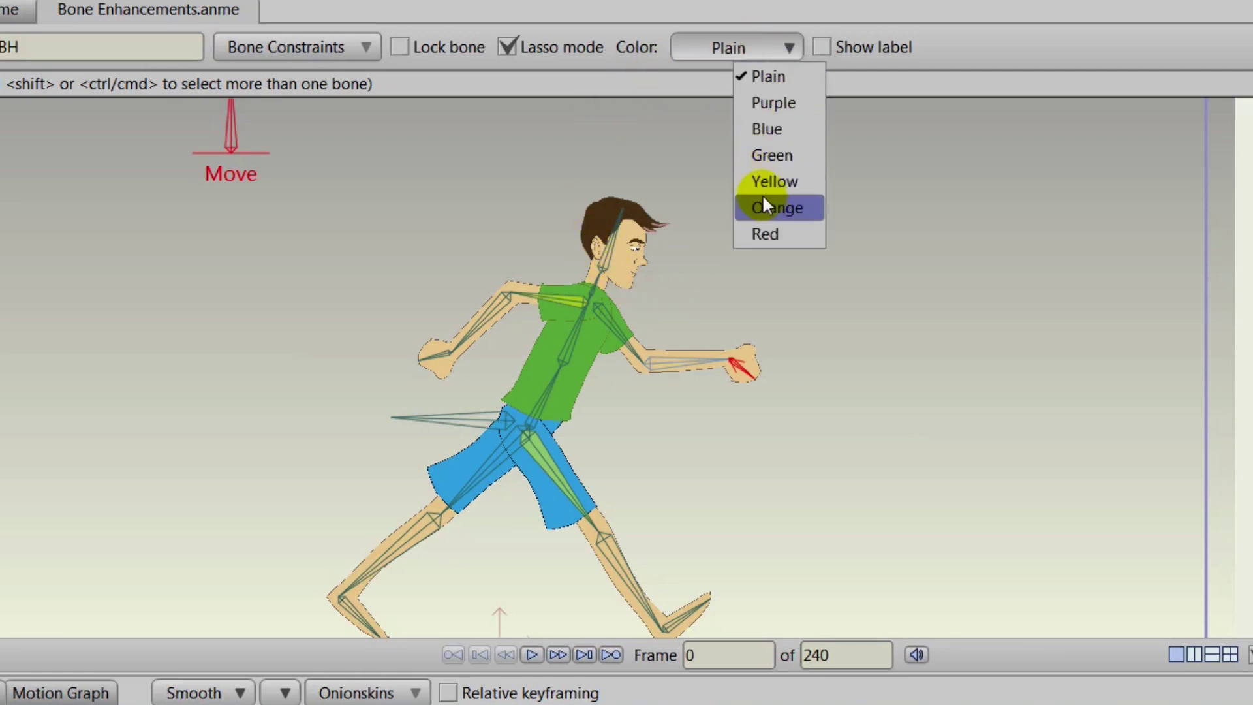
{"action": "left_click", "coordinate": [777, 103]}
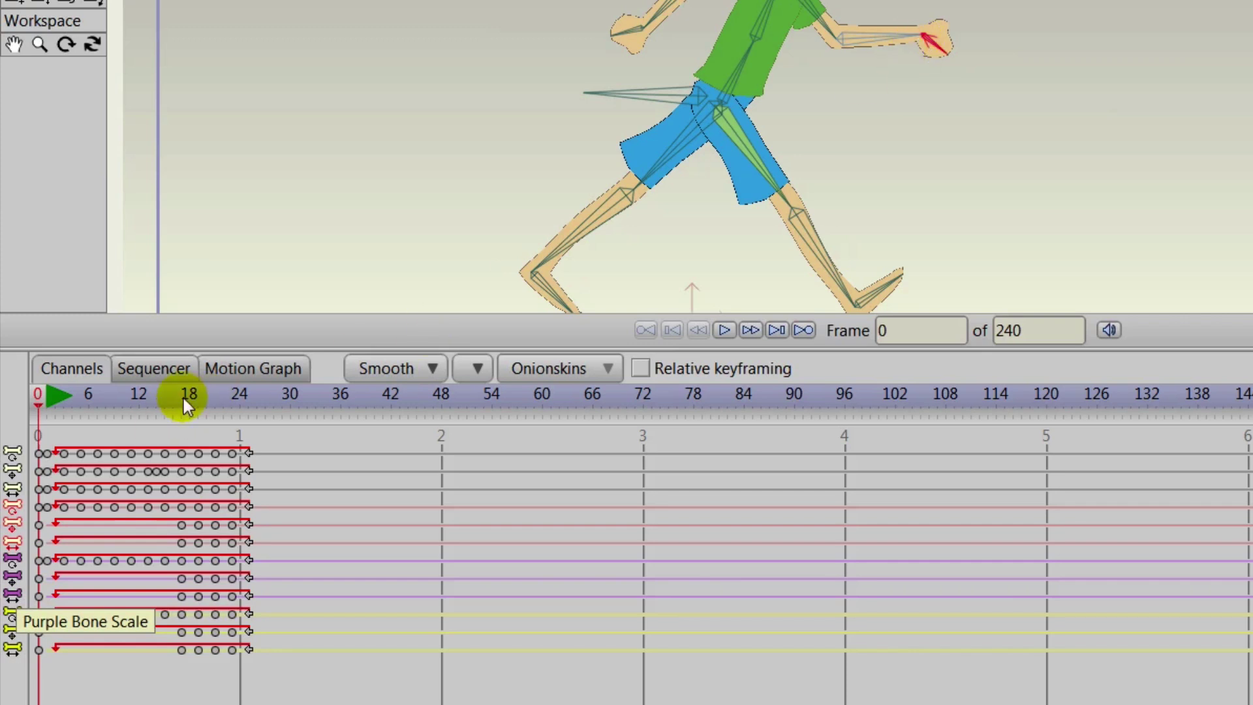
- Go to frame 14 and rotate the hand bone of the forward-reaching arm slightly downward
{"action": "left_click_drag", "start_coordinate": [54, 400], "coordinate": [156, 398]}
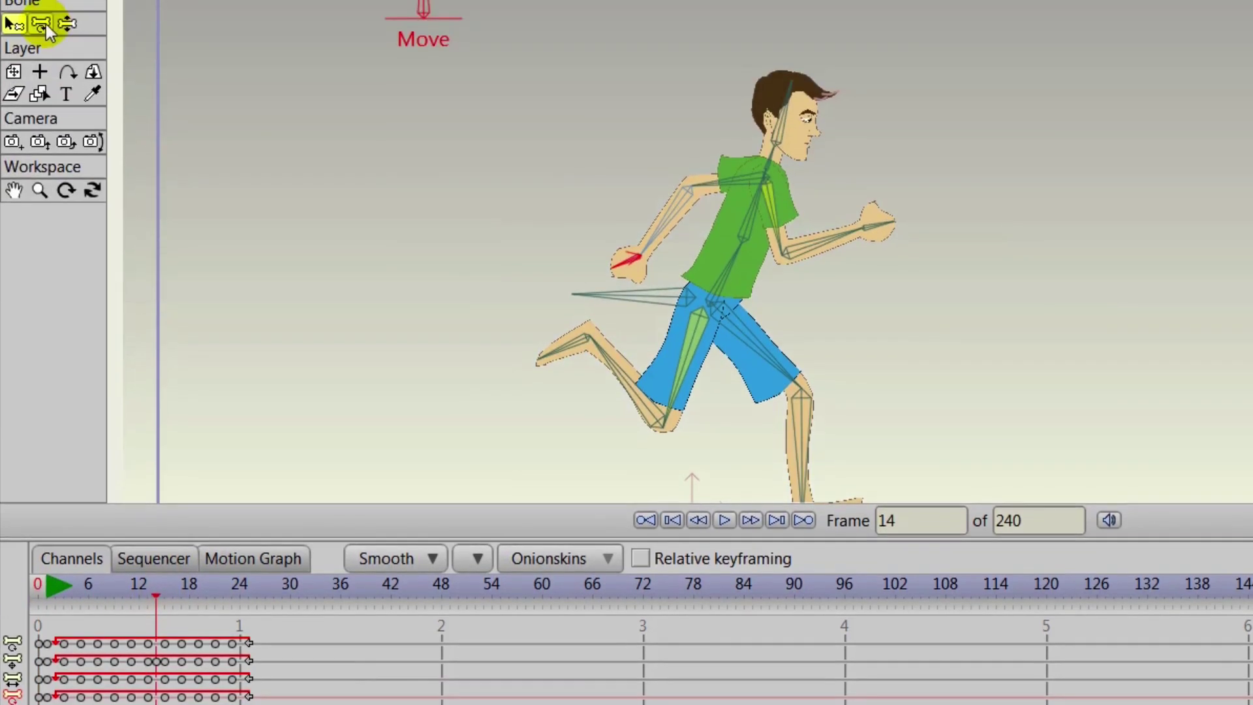
{"action": "left_click", "coordinate": [43, 26]}
{"action": "left_click", "coordinate": [874, 227]}
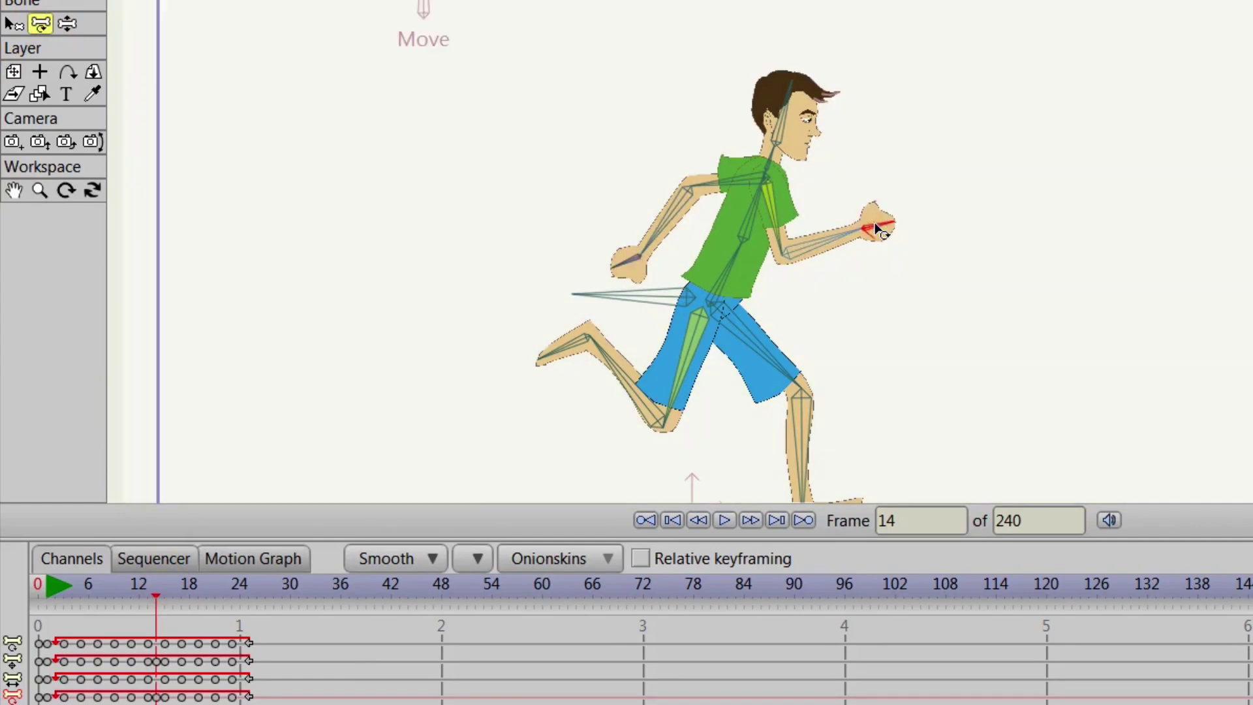
{"action": "left_click_drag", "start_coordinate": [816, 309], "coordinate": [812, 314]}
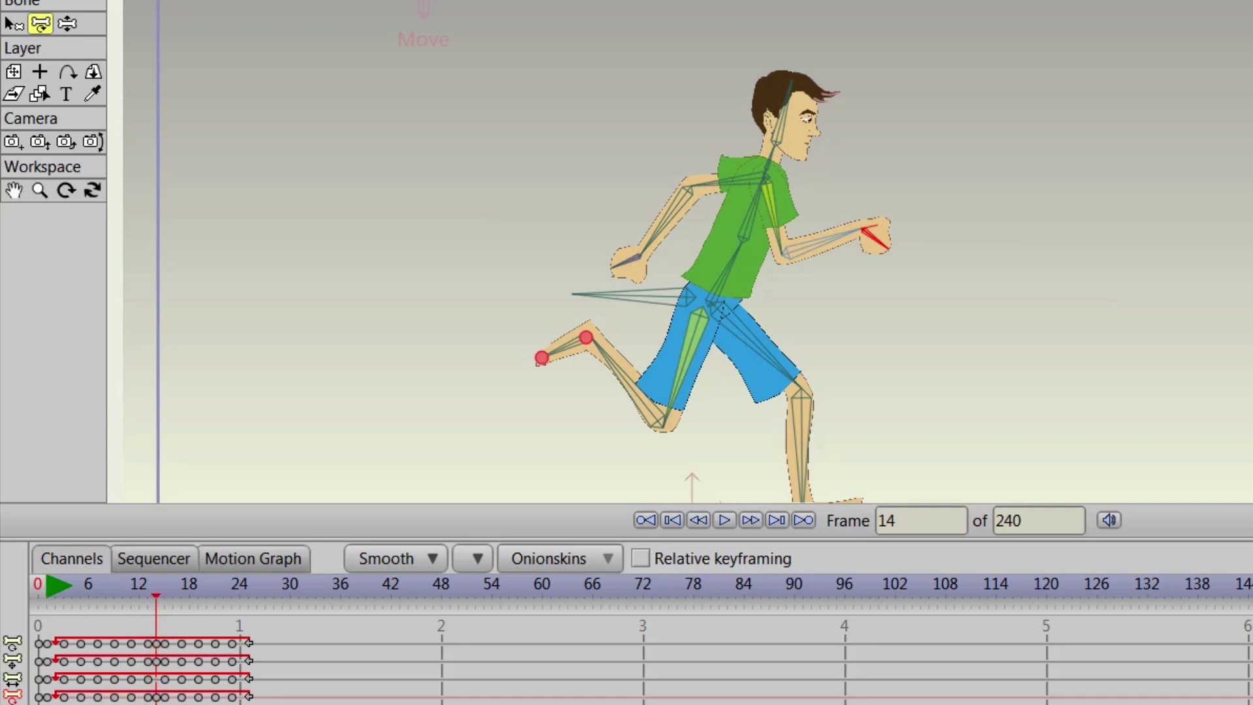
- Delete the Purple Bone Angle keyframes from frame 13 to frame 23, and box-select the keyframes just before them
{"action": "left_click", "coordinate": [119, 630]}
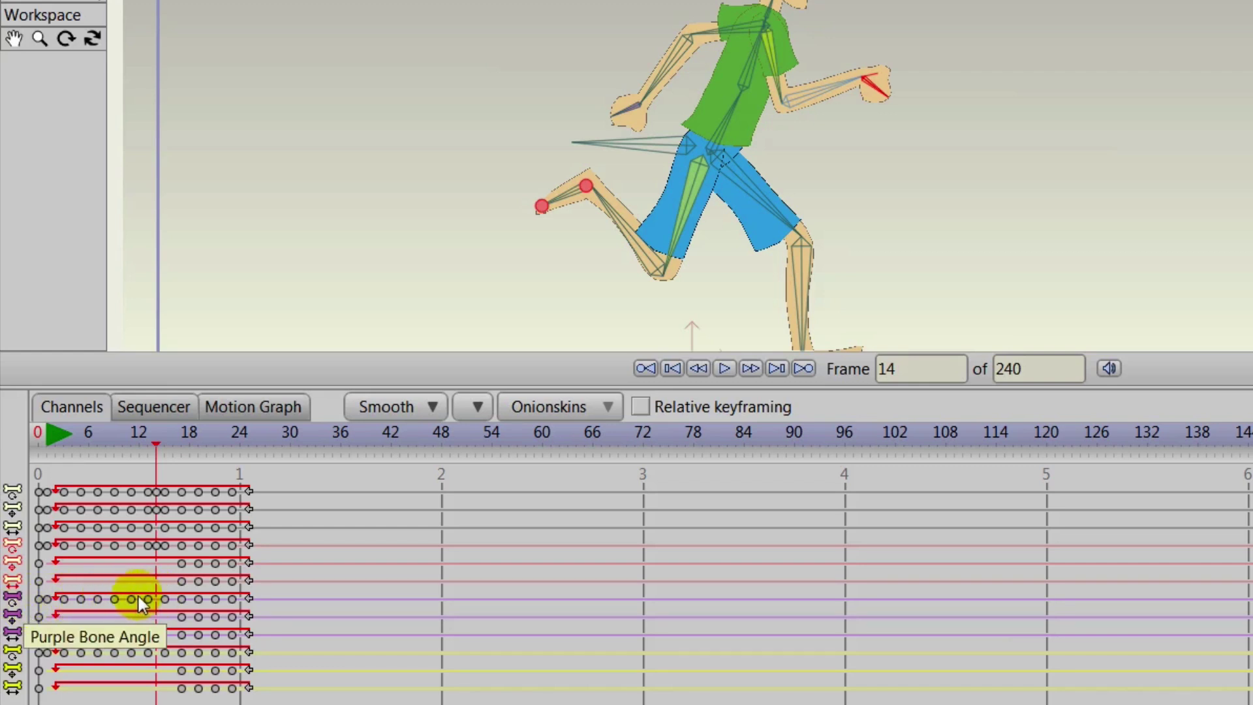
{"action": "left_click_drag", "start_coordinate": [175, 604], "coordinate": [236, 613]}
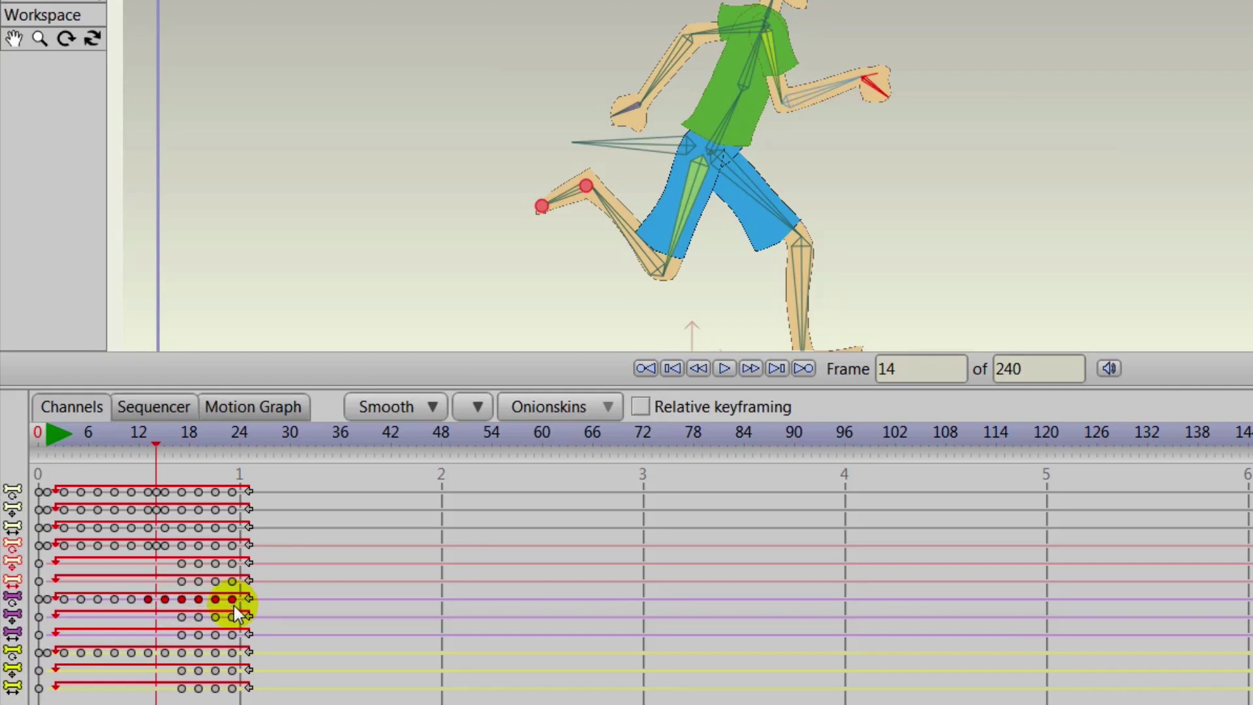
{"action": "key", "text": "Delete"}
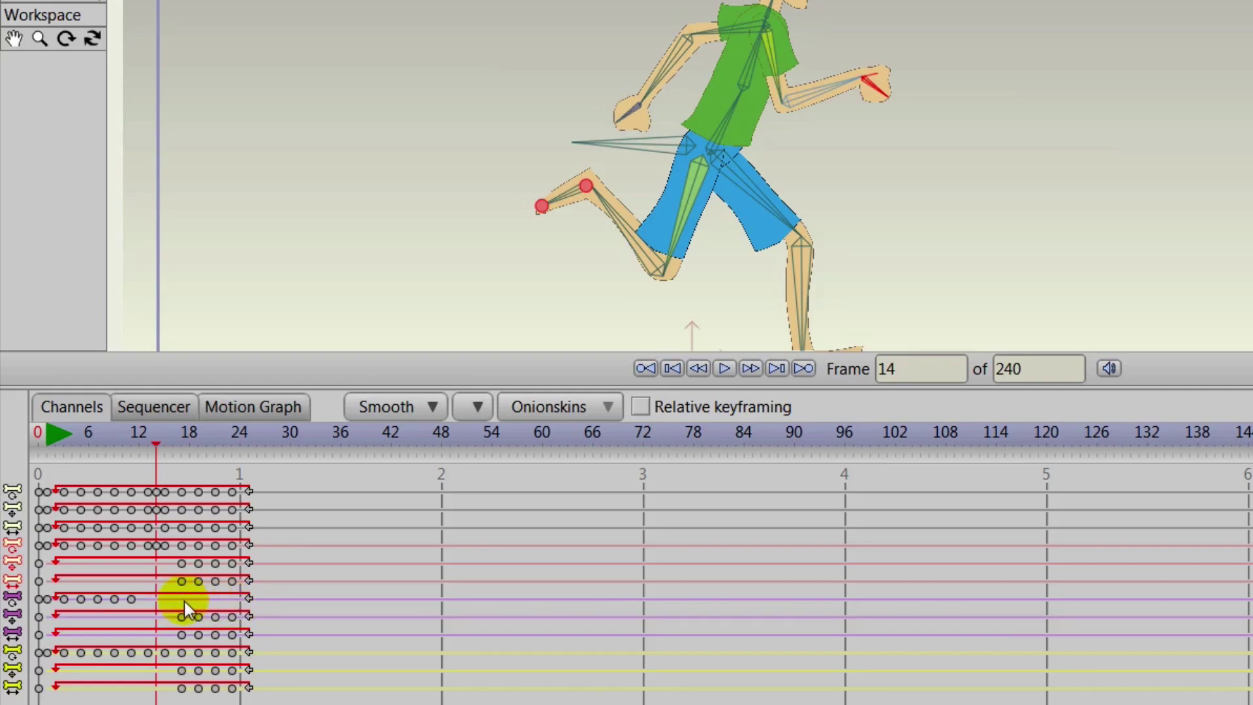
{"action": "left_click_drag", "start_coordinate": [143, 596], "coordinate": [94, 602]}
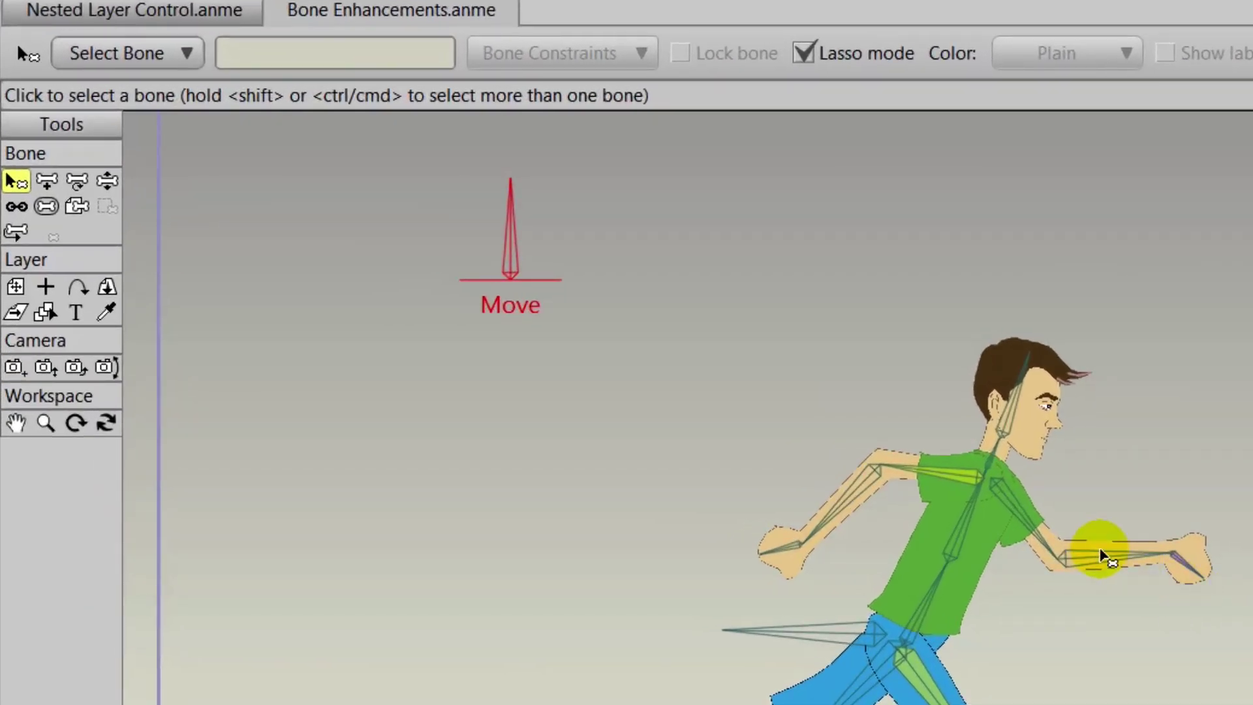
- Select the back forearm, front forearm and upper torso bones one by one to check their names
{"action": "left_click", "coordinate": [1098, 561]}
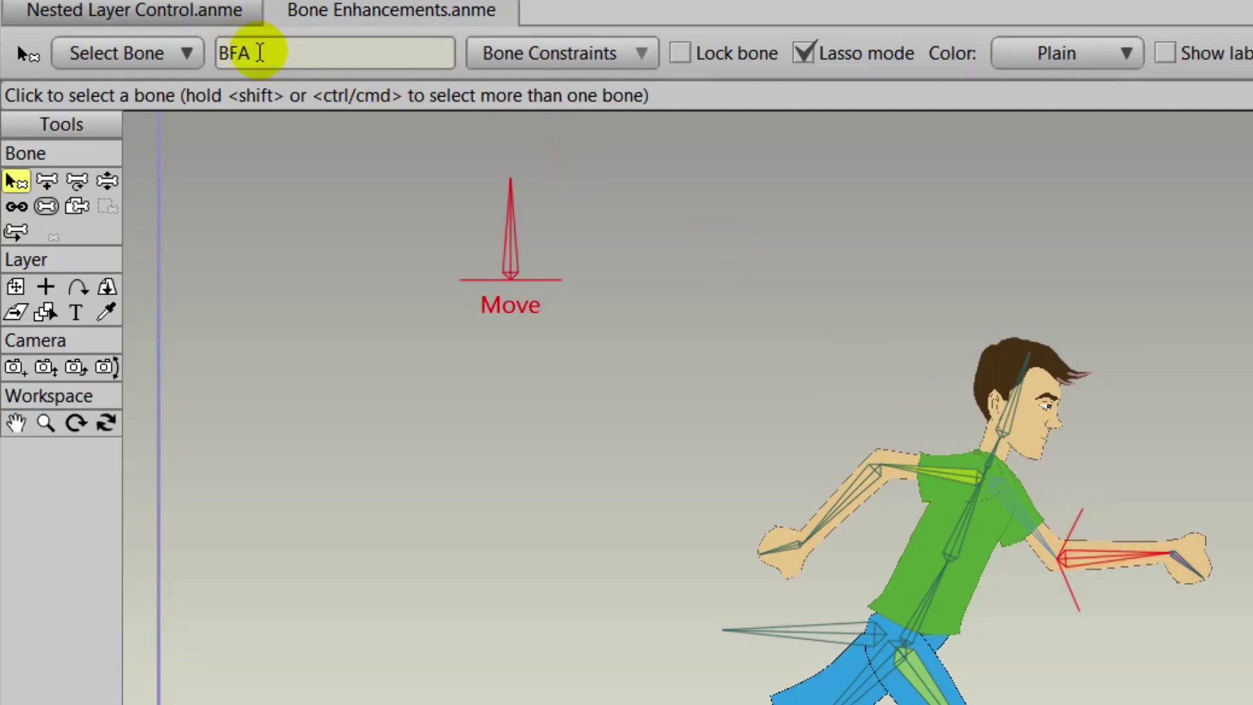
{"action": "left_click", "coordinate": [863, 484]}
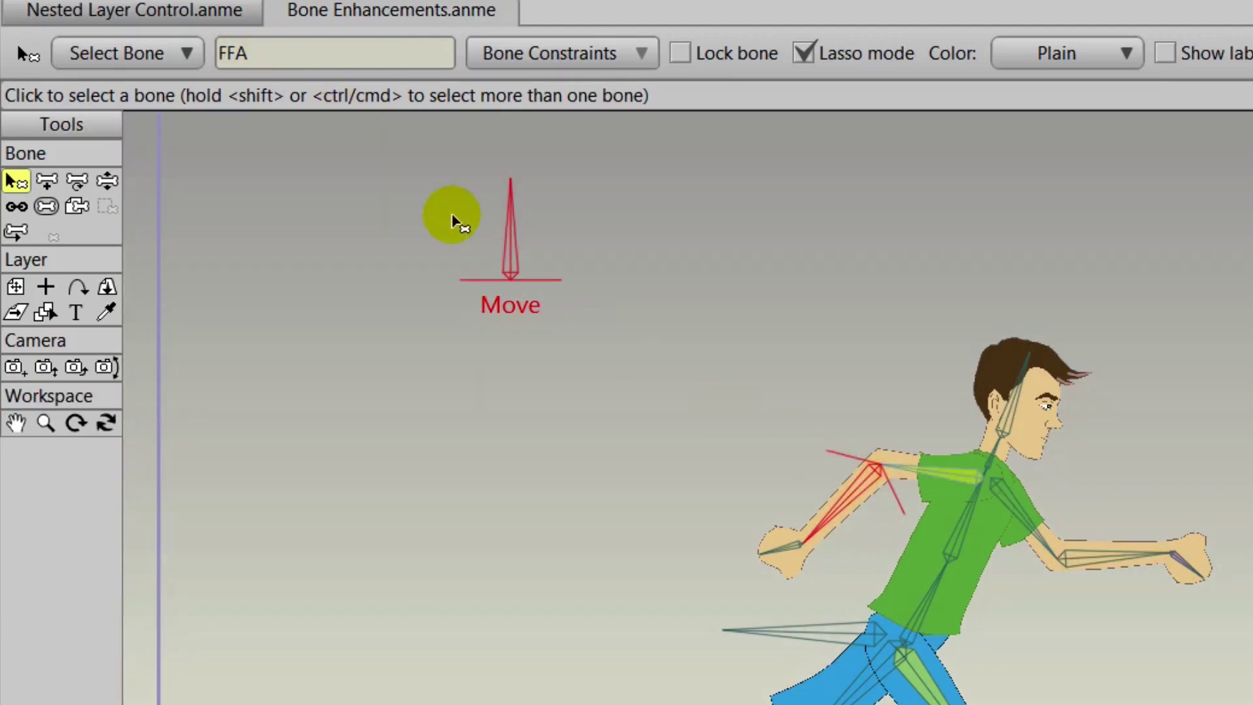
{"action": "left_click", "coordinate": [955, 539]}
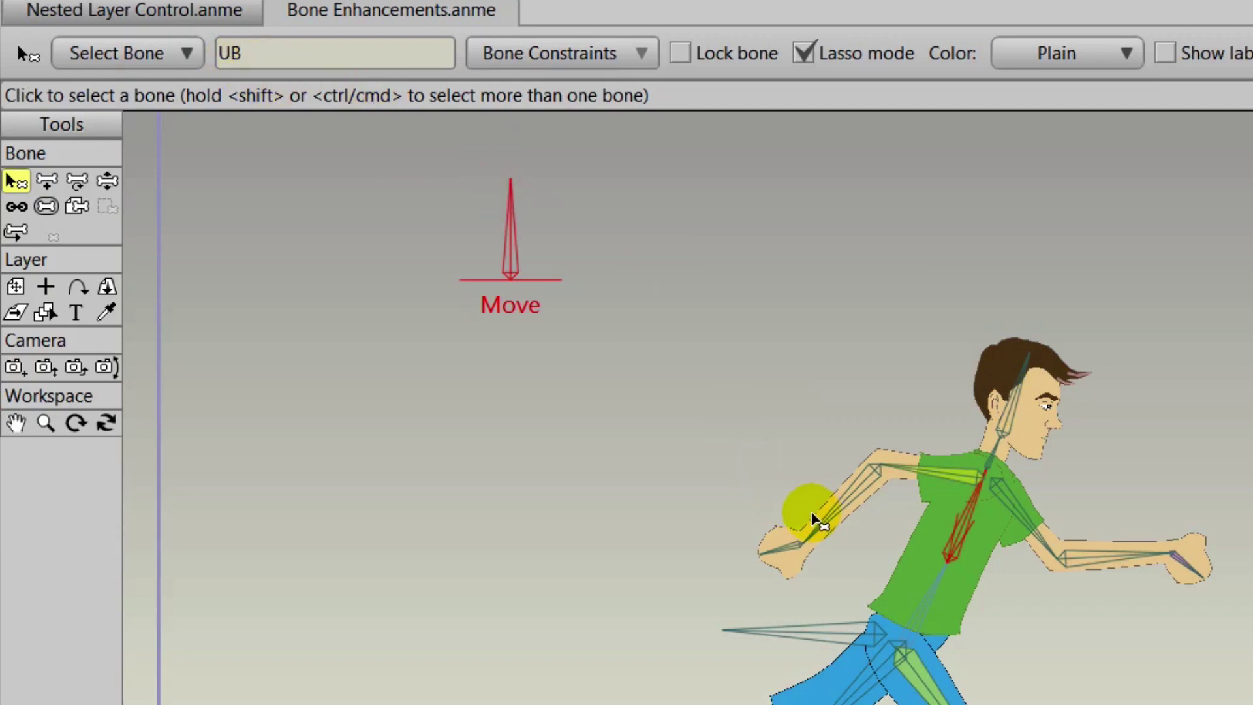
- Show the label of the yellow front upper arm bone and inspect it up close
{"action": "left_click", "coordinate": [943, 479]}
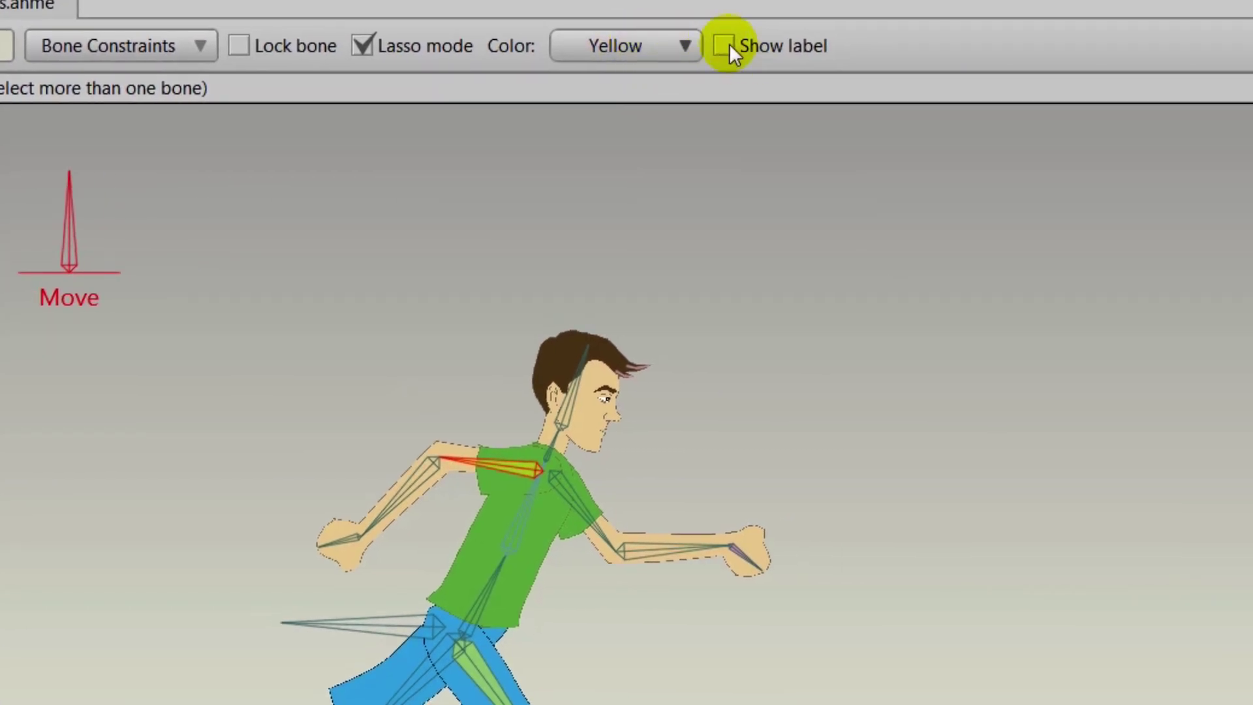
{"action": "left_click", "coordinate": [726, 44]}
{"action": "scroll", "coordinate": [643, 494], "scroll_direction": "up", "scroll_amount": 3}
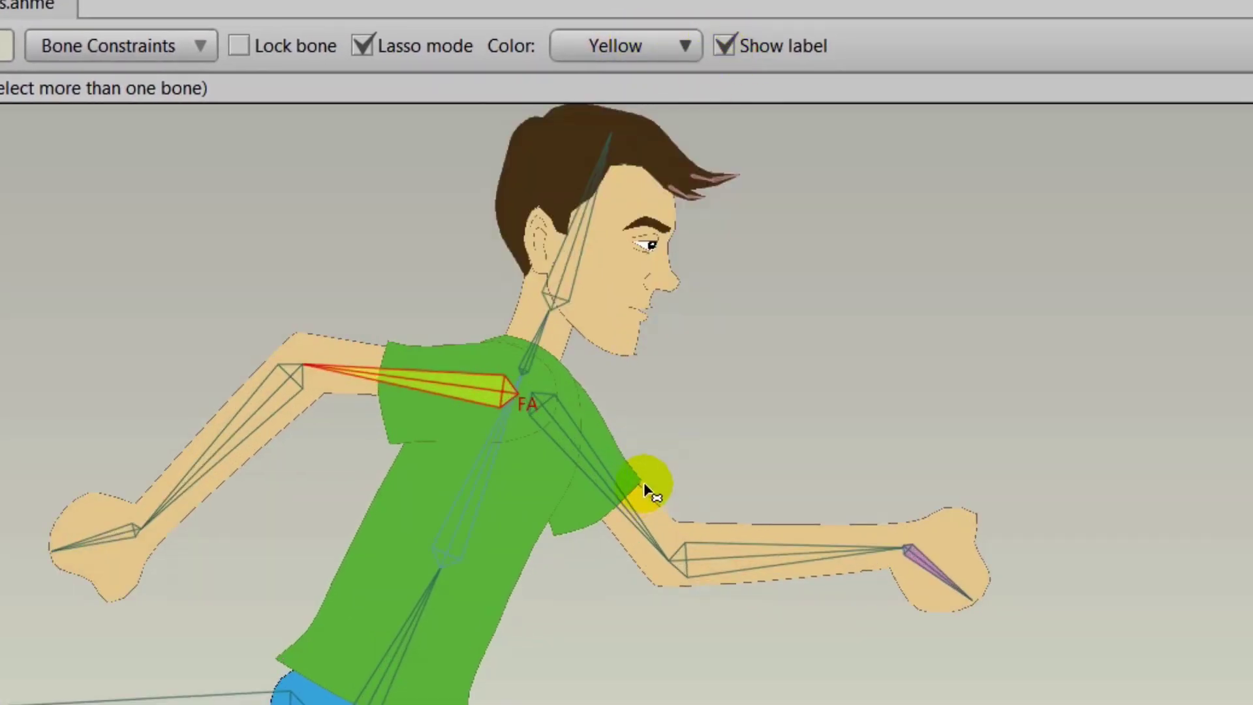
{"action": "scroll", "coordinate": [646, 492], "scroll_direction": "up", "scroll_amount": 1}
{"action": "scroll", "coordinate": [588, 372], "scroll_direction": "up", "scroll_amount": 2}
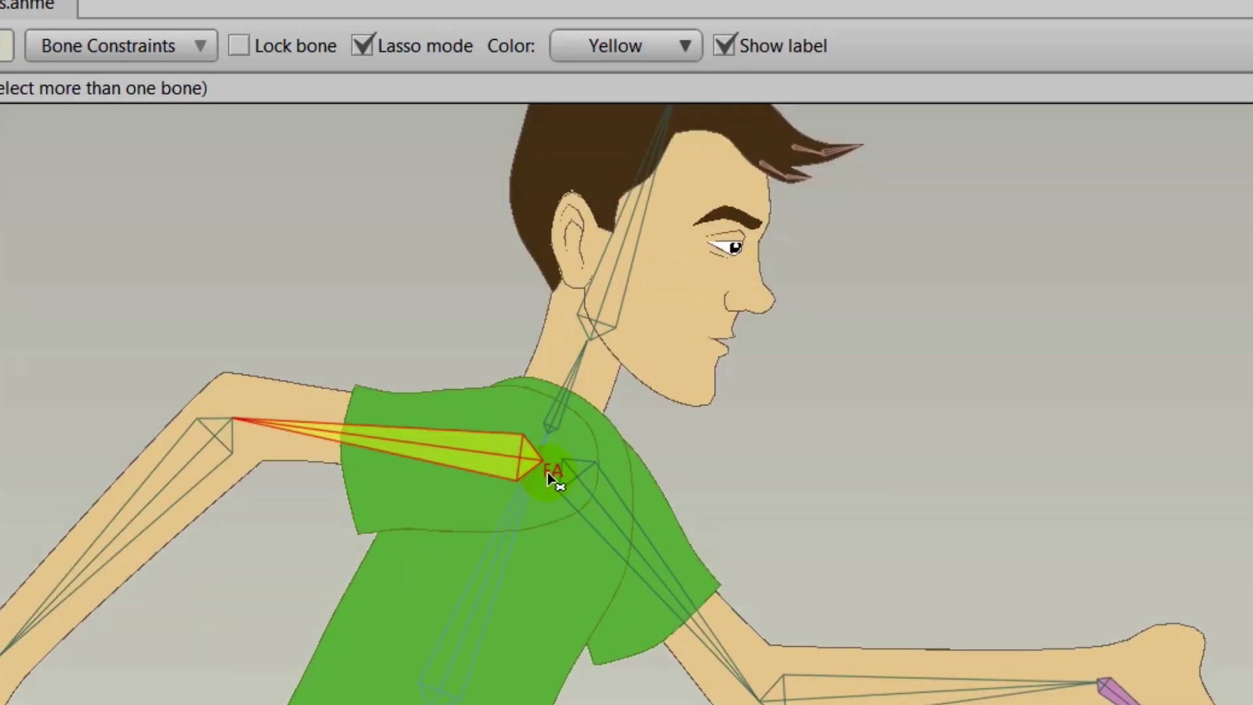
{"action": "scroll", "coordinate": [595, 496], "scroll_direction": "down", "scroll_amount": 3}
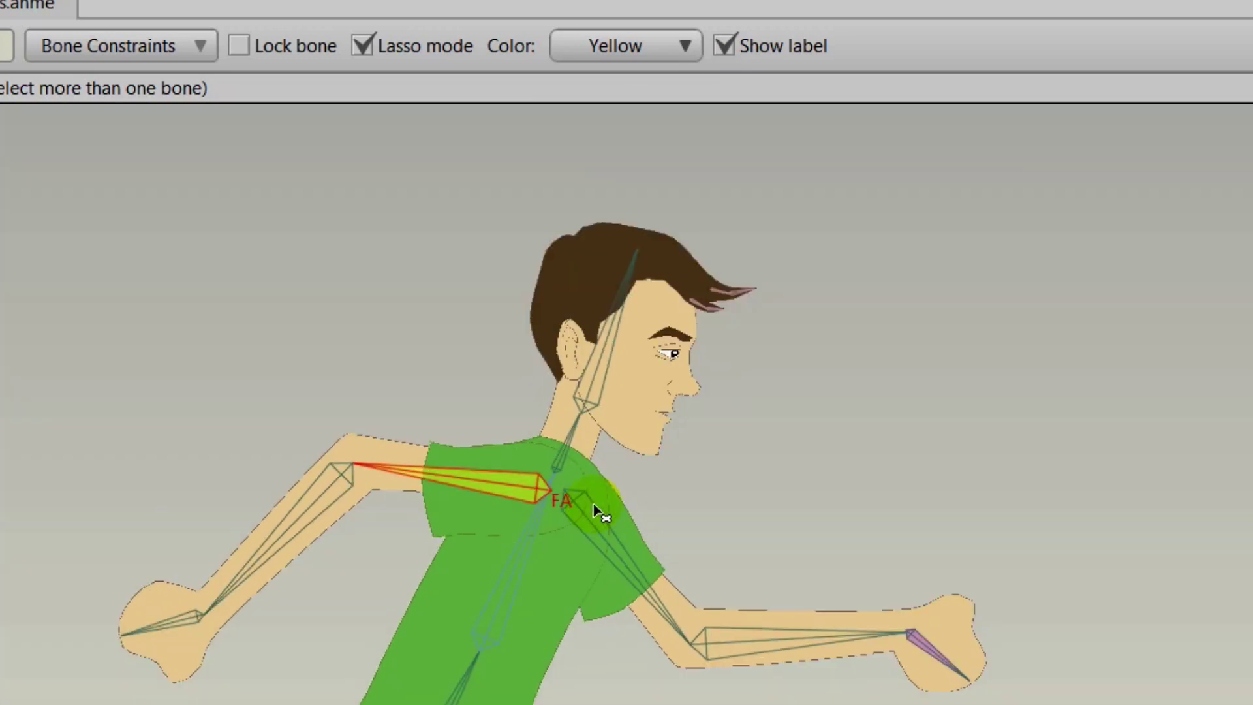
{"action": "scroll", "coordinate": [597, 512], "scroll_direction": "down", "scroll_amount": 2}
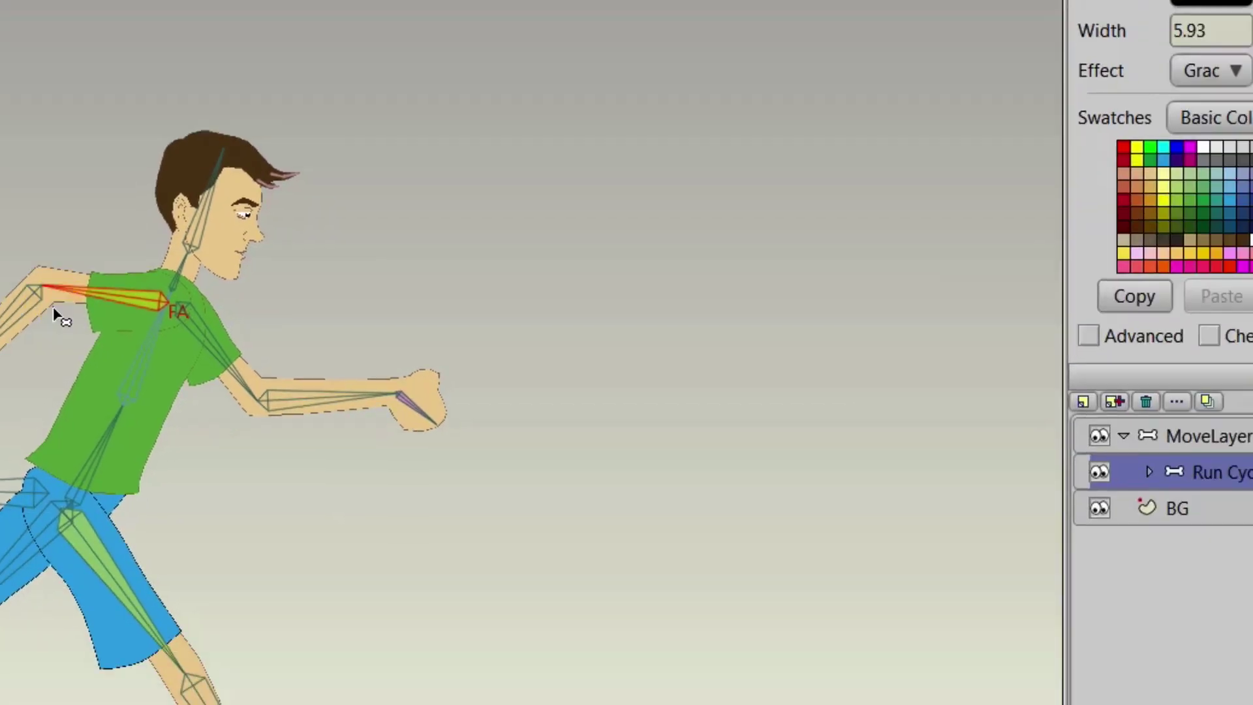
- On MoveLayer, hide the Move bone's label and show it again
{"action": "left_click", "coordinate": [1228, 434]}
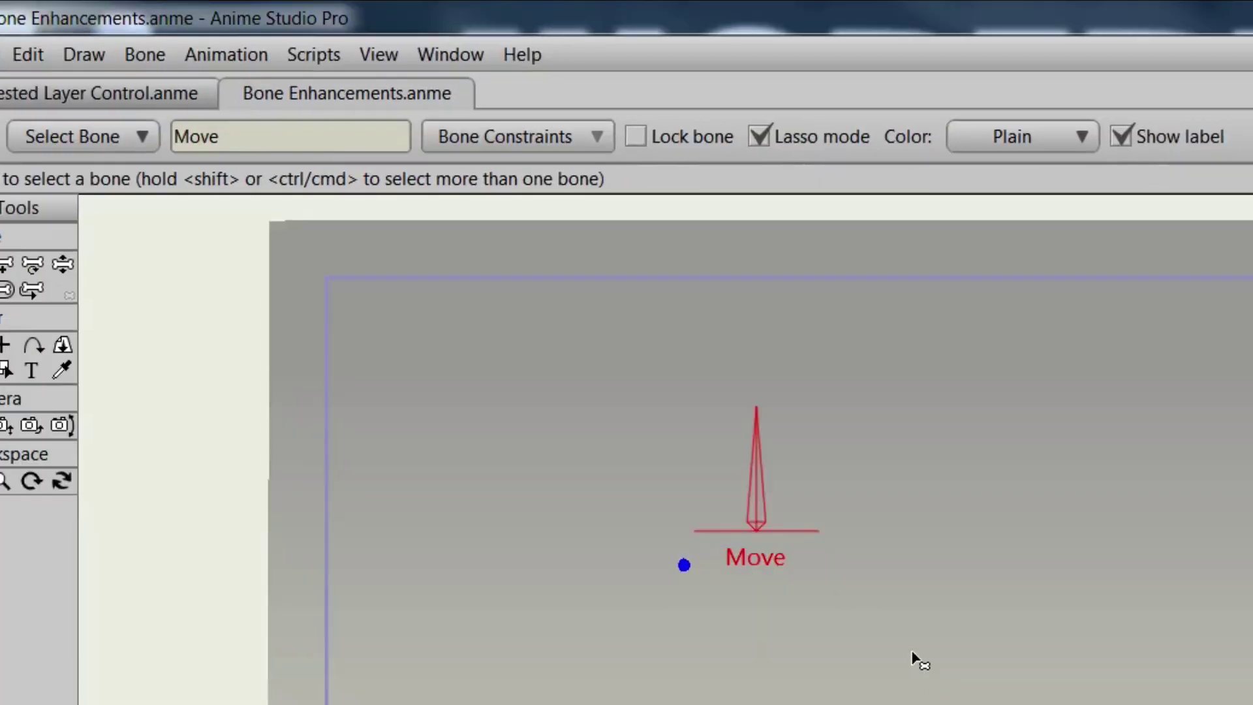
{"action": "scroll", "coordinate": [914, 660], "scroll_direction": "up", "scroll_amount": 2}
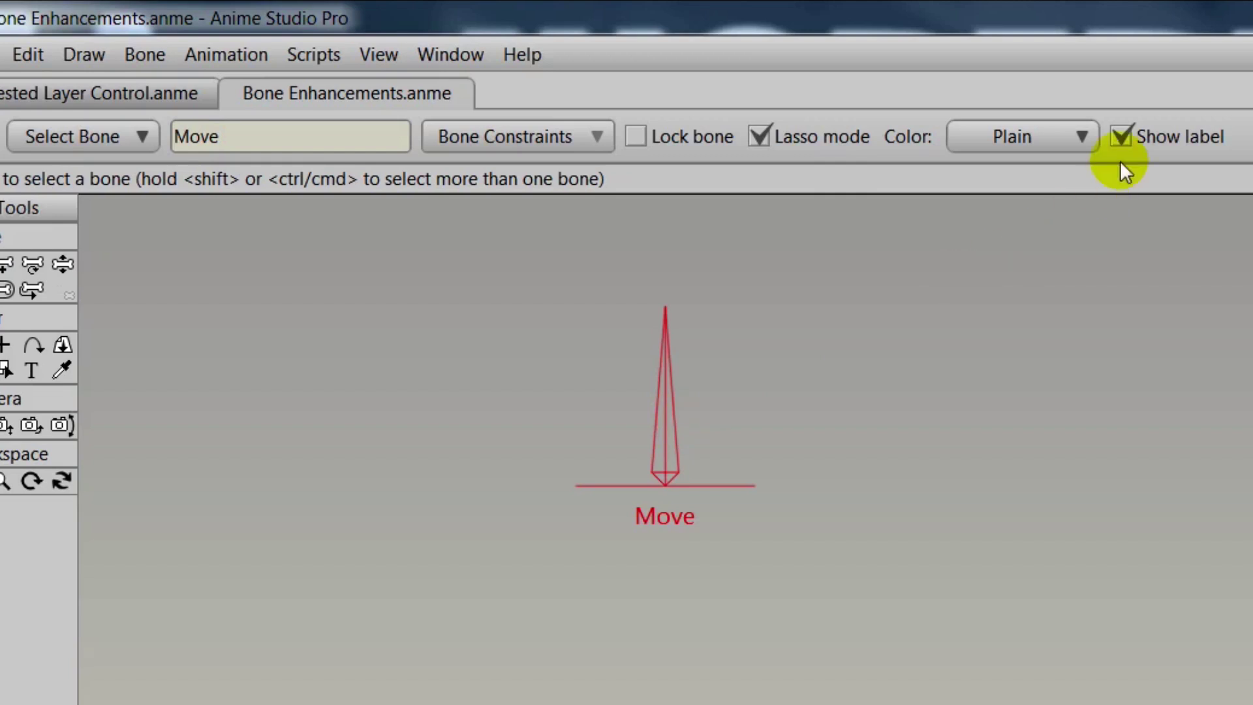
{"action": "left_click", "coordinate": [1121, 137]}
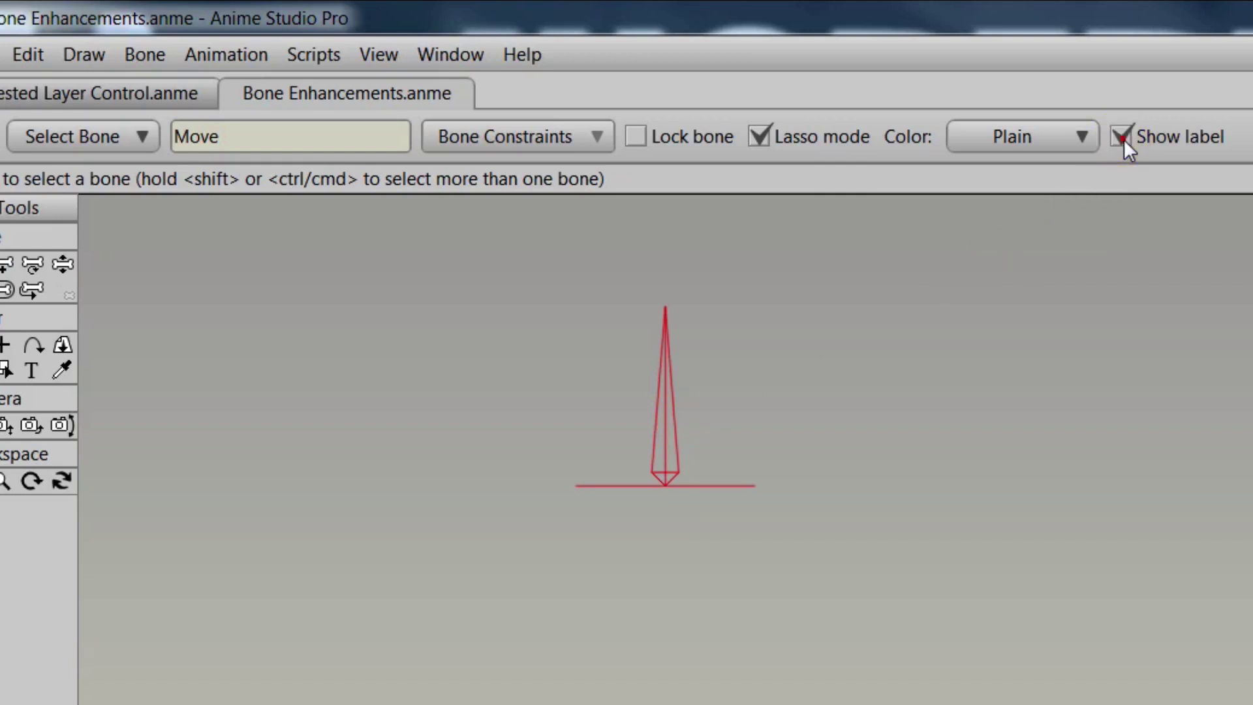
{"action": "left_click", "coordinate": [1121, 138]}
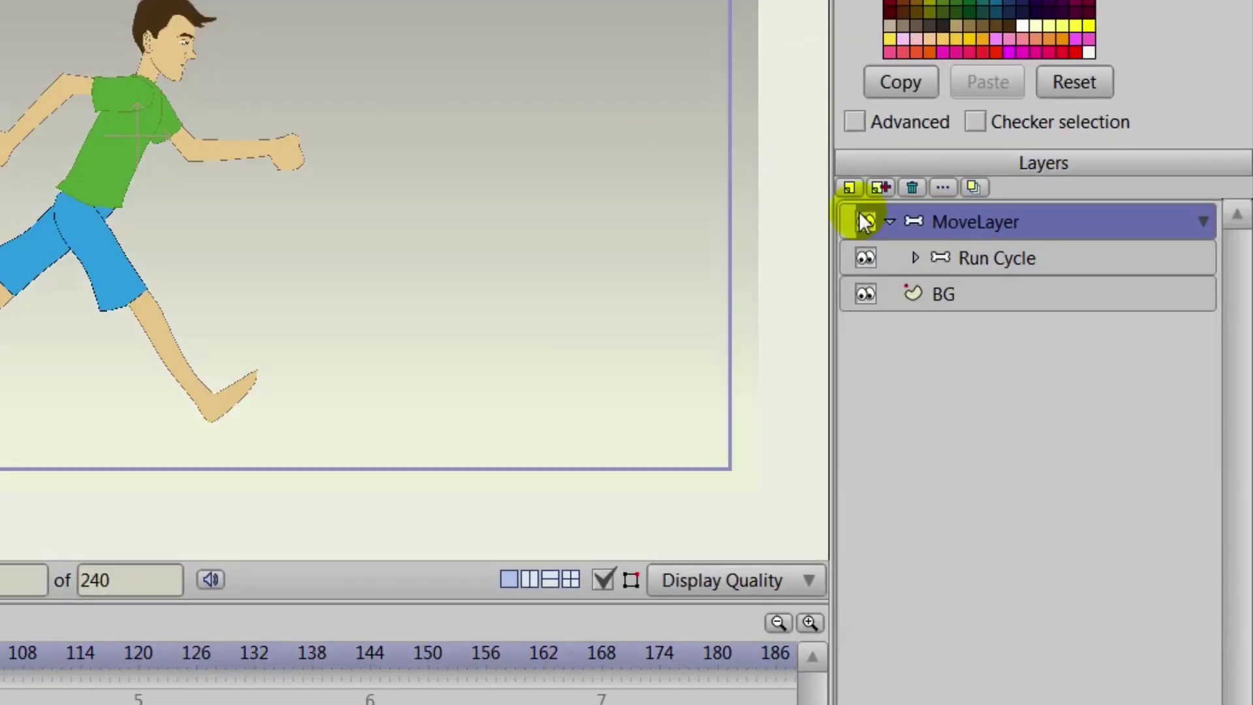
- On the Run Cycle layer, lasso around the whole runner to select all of its bones
{"action": "left_click", "coordinate": [966, 262]}
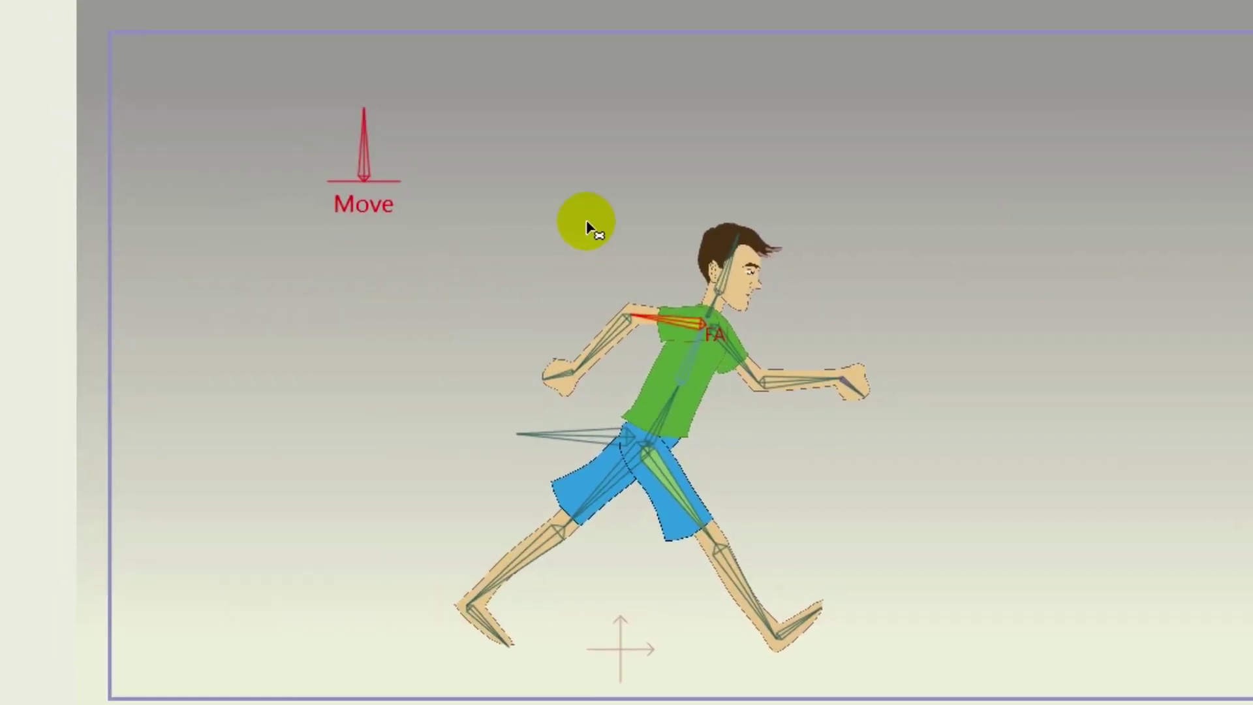
{"action": "mouse_move", "coordinate": [465, 161]}
{"action": "left_mouse_down"}
{"action": "mouse_move", "coordinate": [337, 270]}
{"action": "mouse_move", "coordinate": [285, 621]}
{"action": "left_mouse_up"}
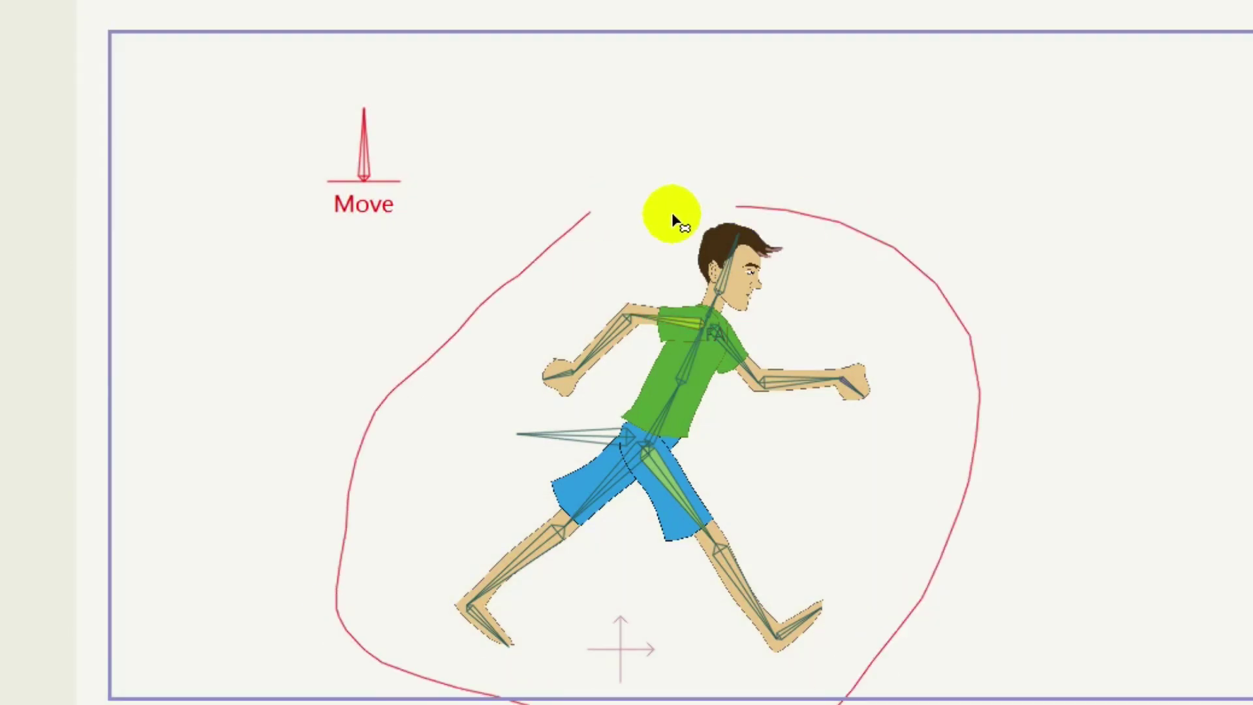